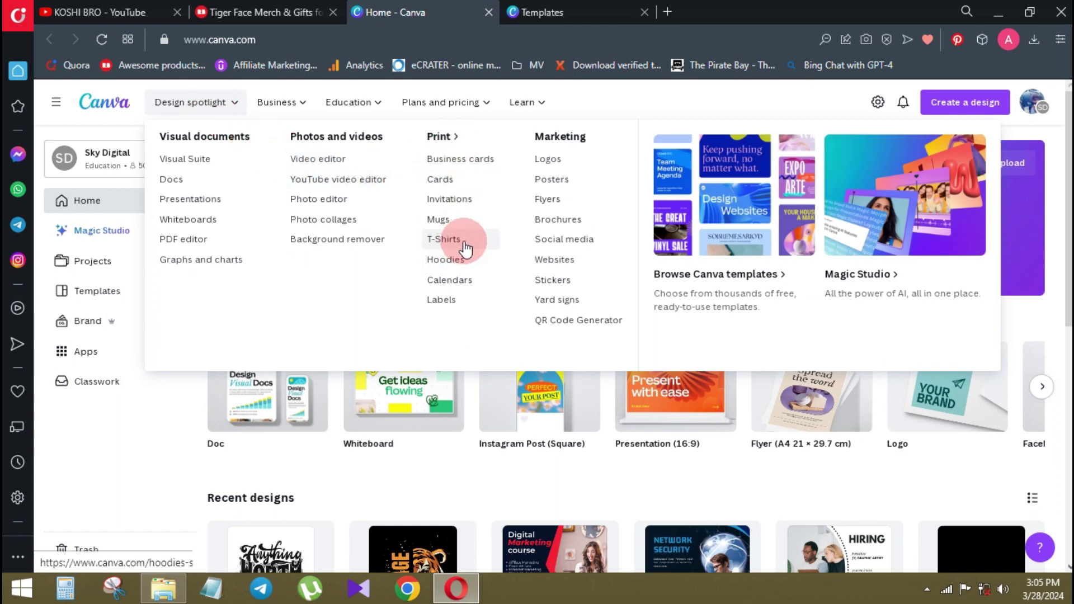
Switch to the T-shirts templates page and close the Canva home page
click(1019, 383)
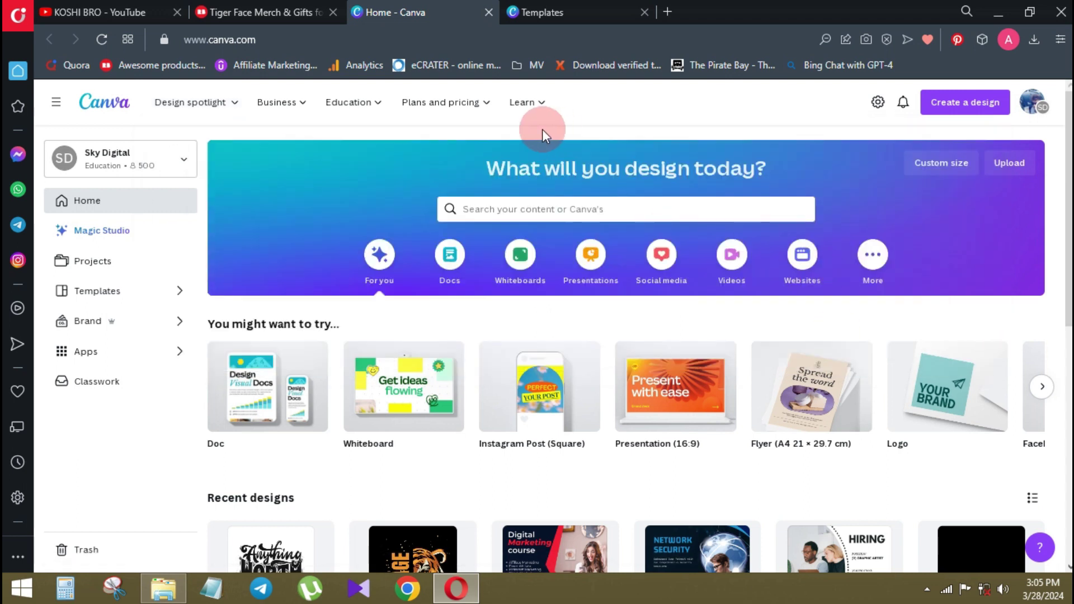
click(520, 9)
click(489, 12)
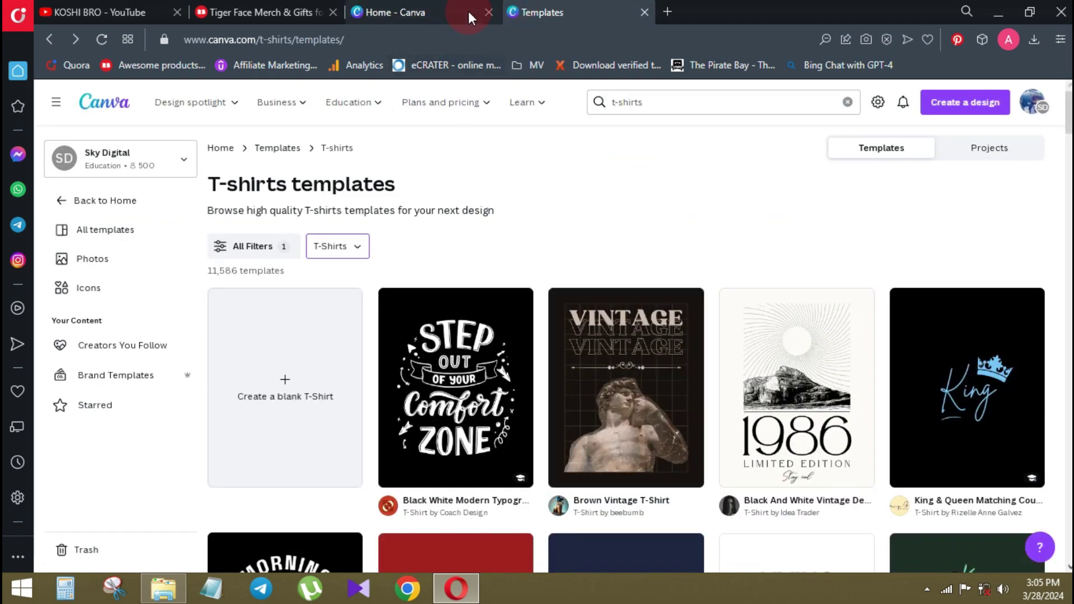
Look through the T-shirt templates and create a blank T-shirt design
scroll(881, 218, down, 4)
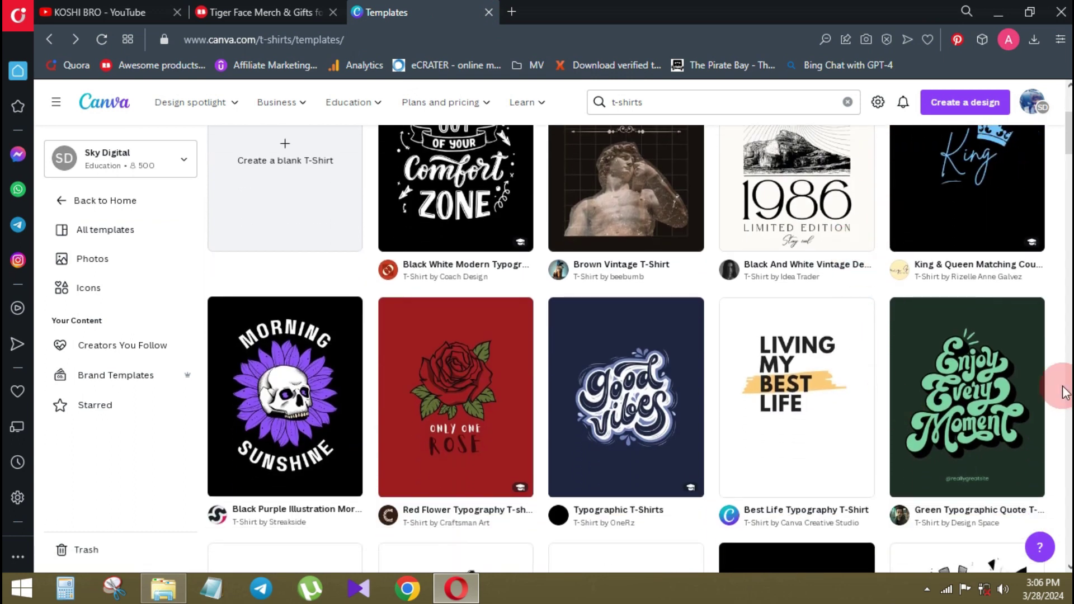
scroll(1068, 423, down, 3)
scroll(1068, 366, down, 1)
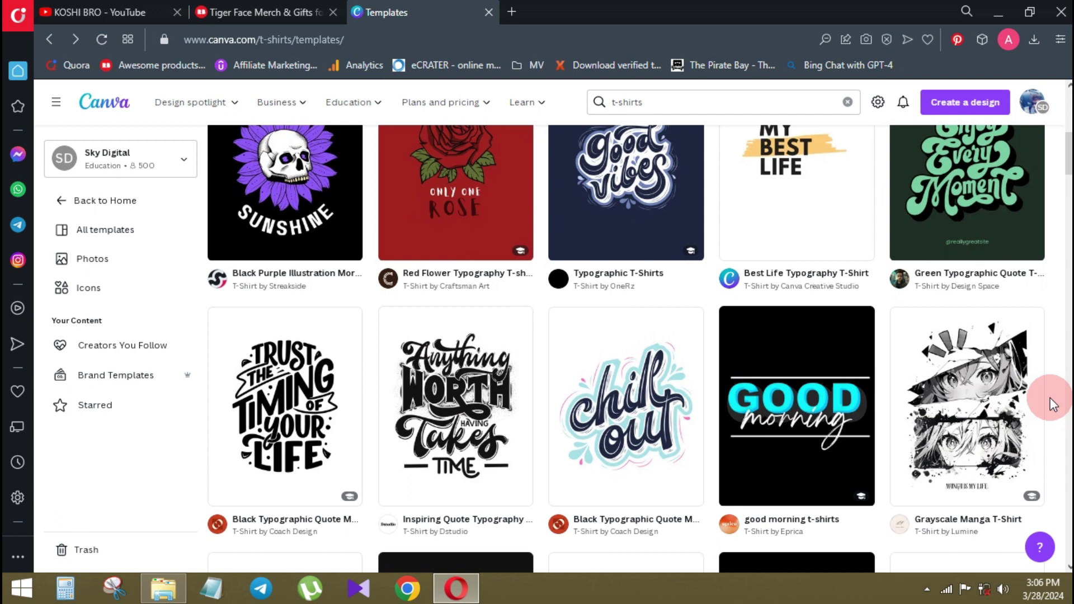
scroll(1062, 391, down, 2)
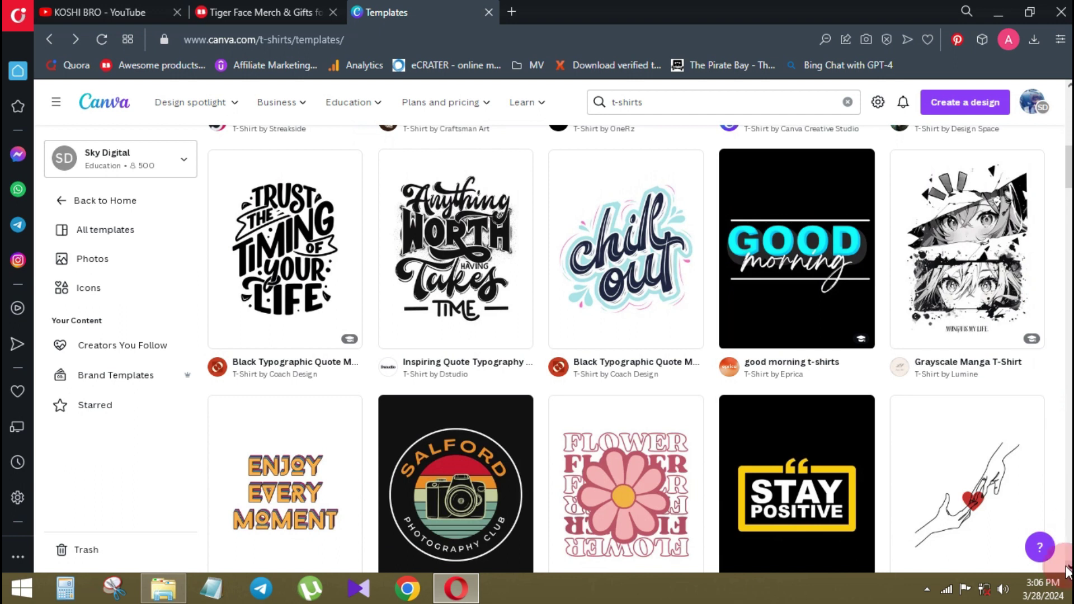
scroll(973, 521, up, 3)
scroll(940, 517, up, 5)
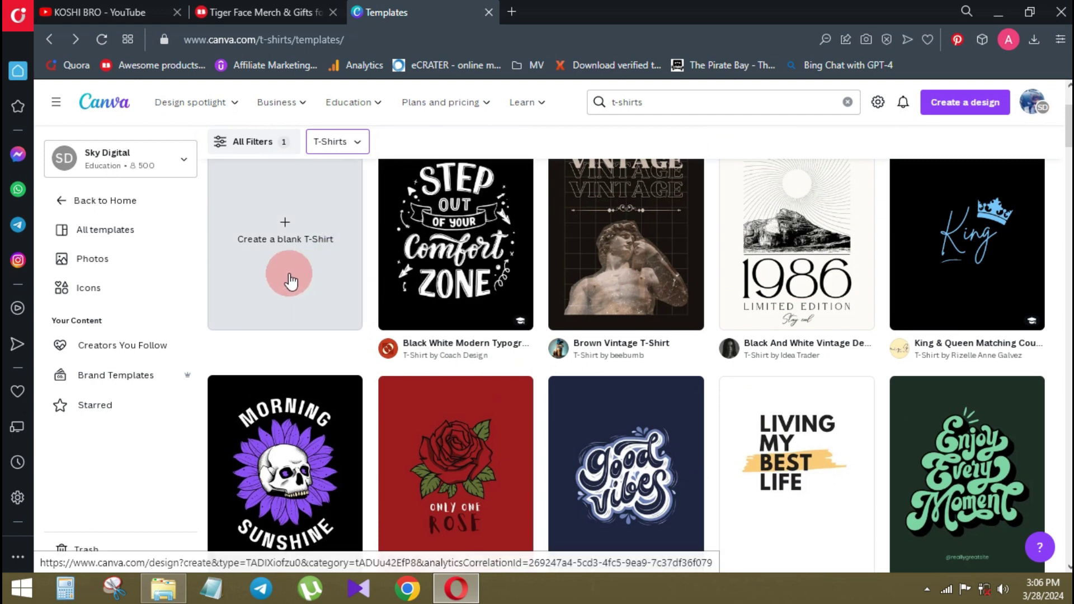
click(284, 246)
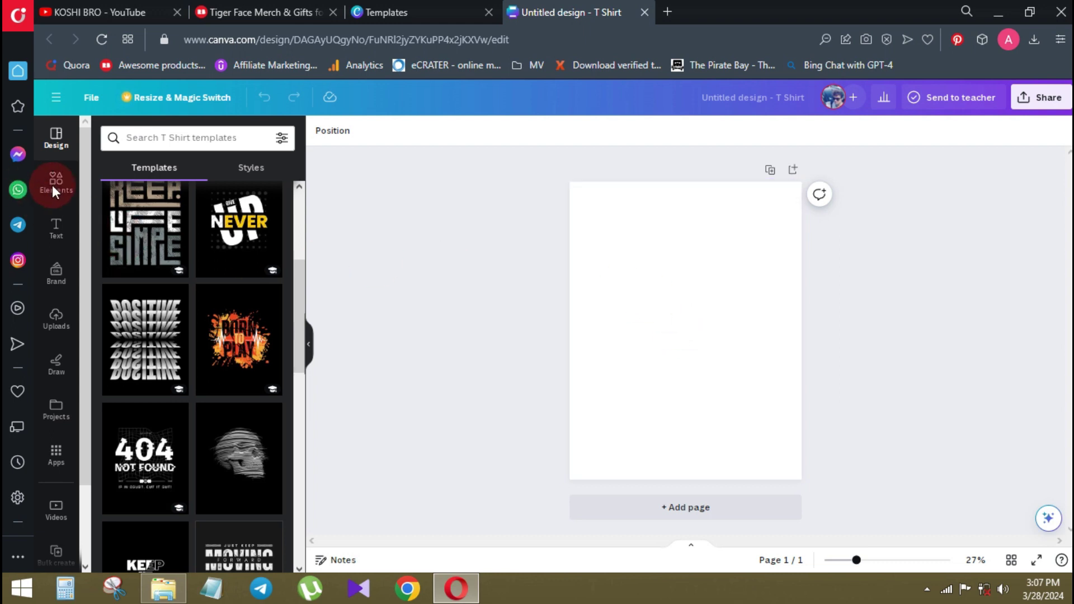
Set the page background of the blank T-shirt design to solid black
click(596, 262)
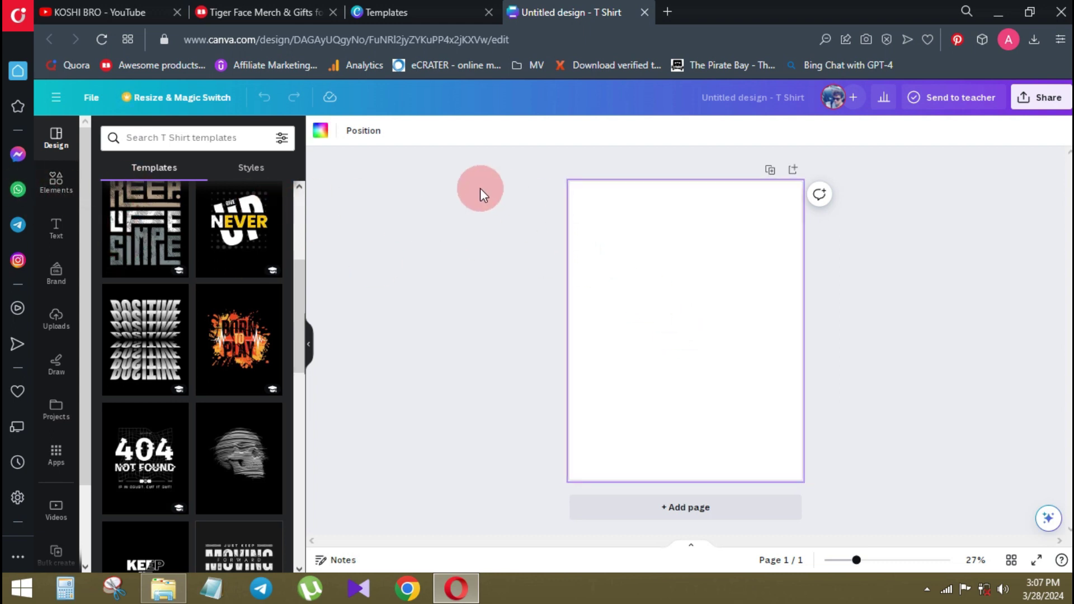
click(326, 136)
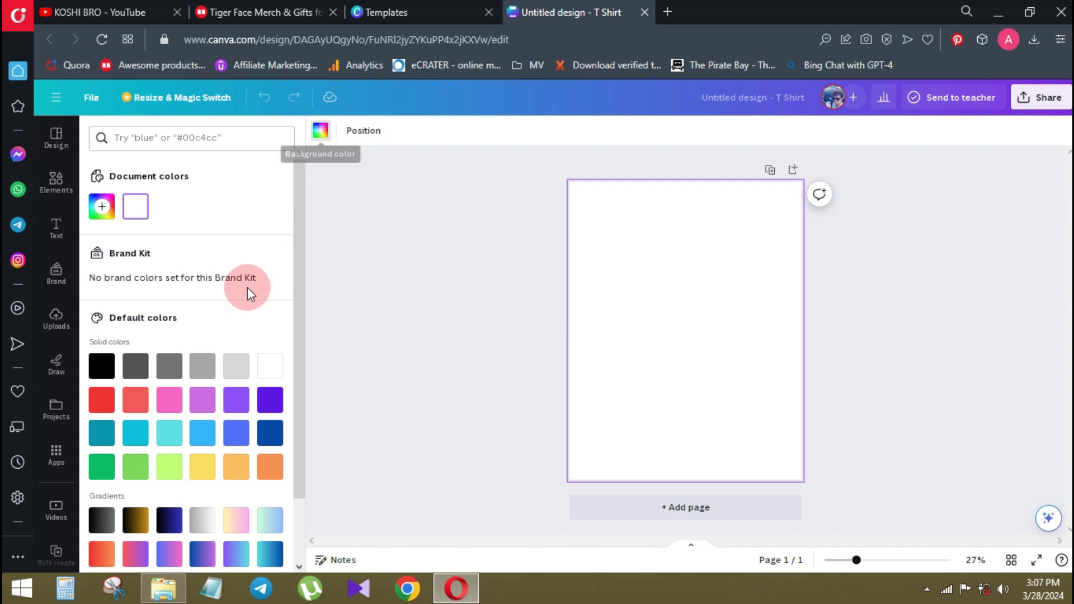
click(101, 366)
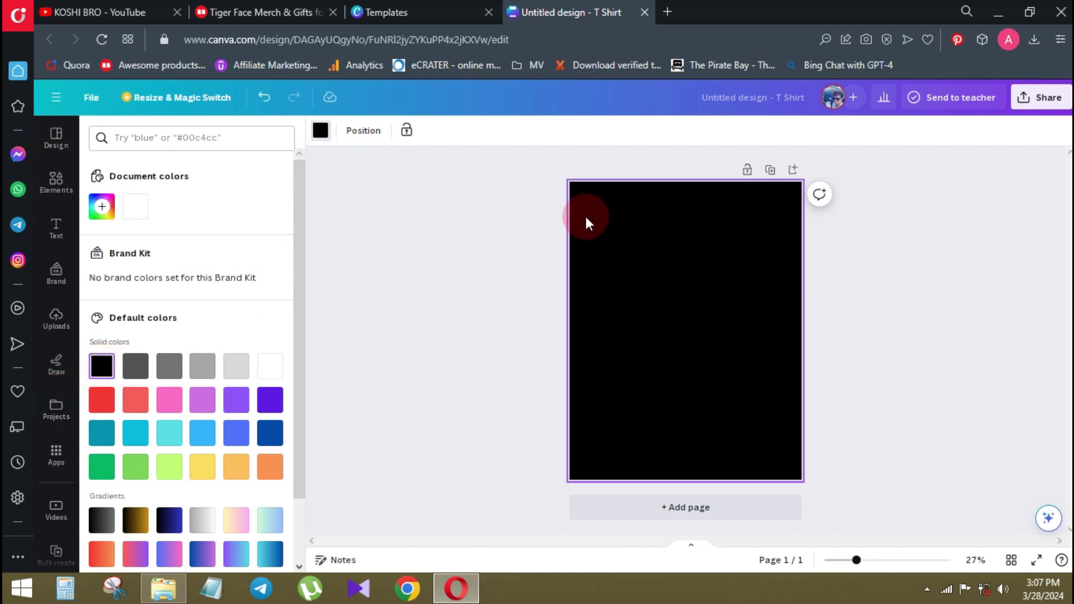
click(510, 241)
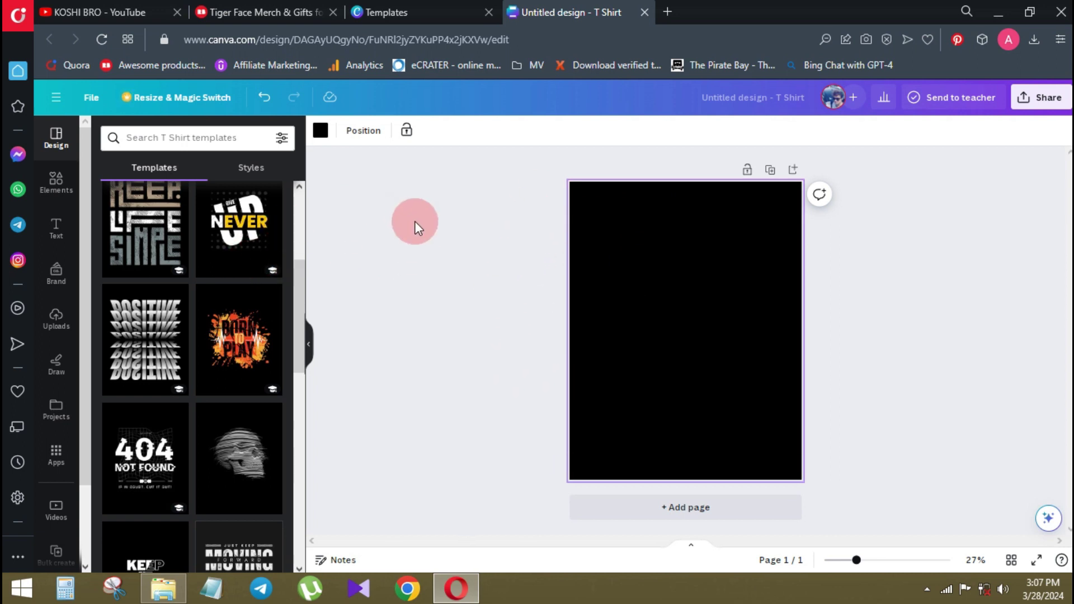
Browse the design elements and search them for "tiger face"
click(58, 188)
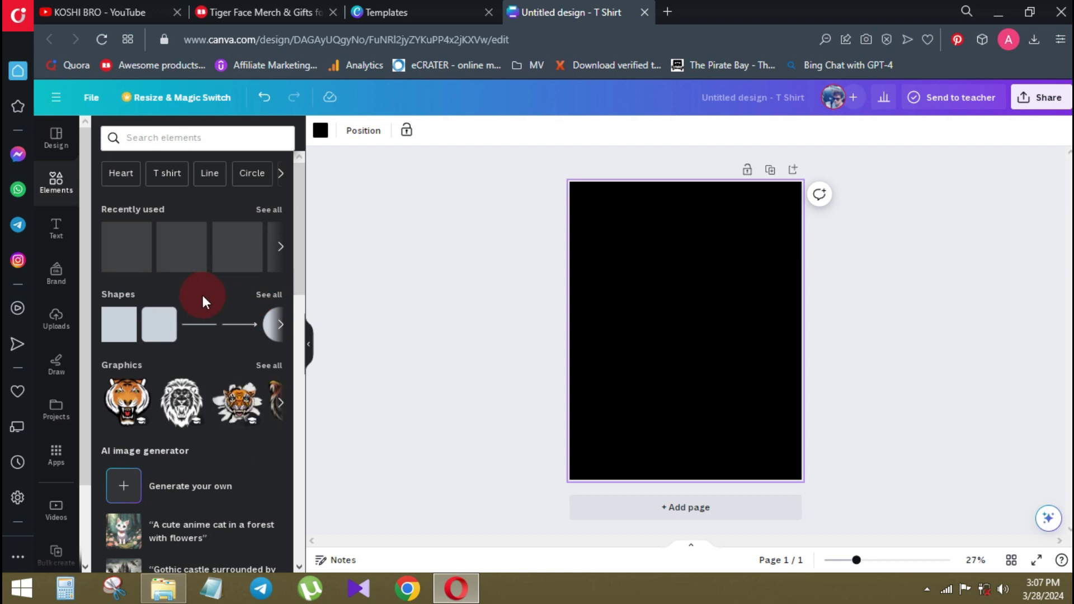
scroll(193, 216, down, 5)
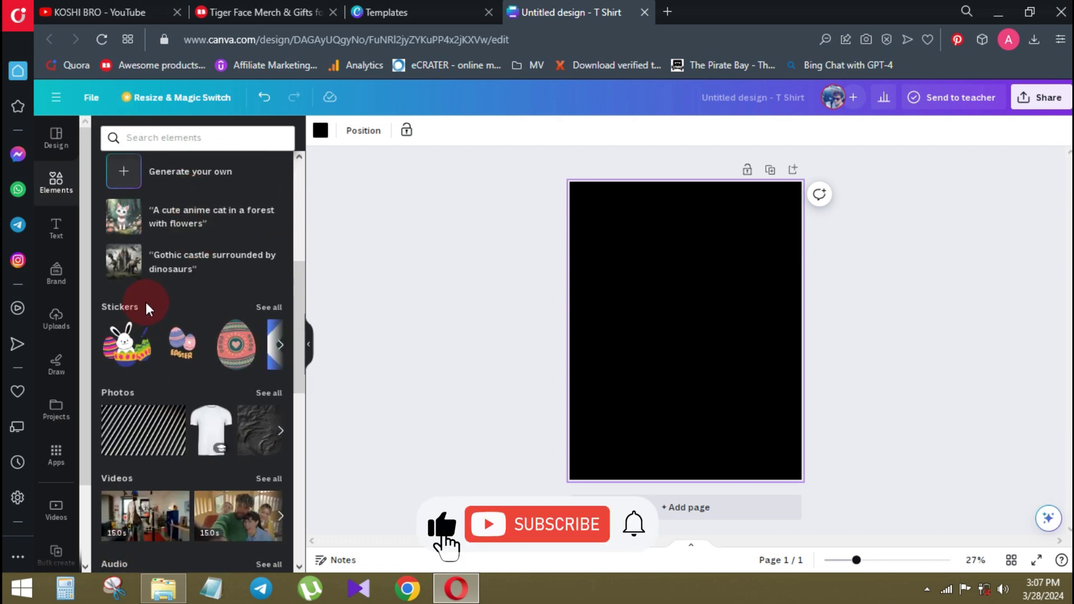
scroll(146, 302, down, 3)
scroll(146, 302, down, 2)
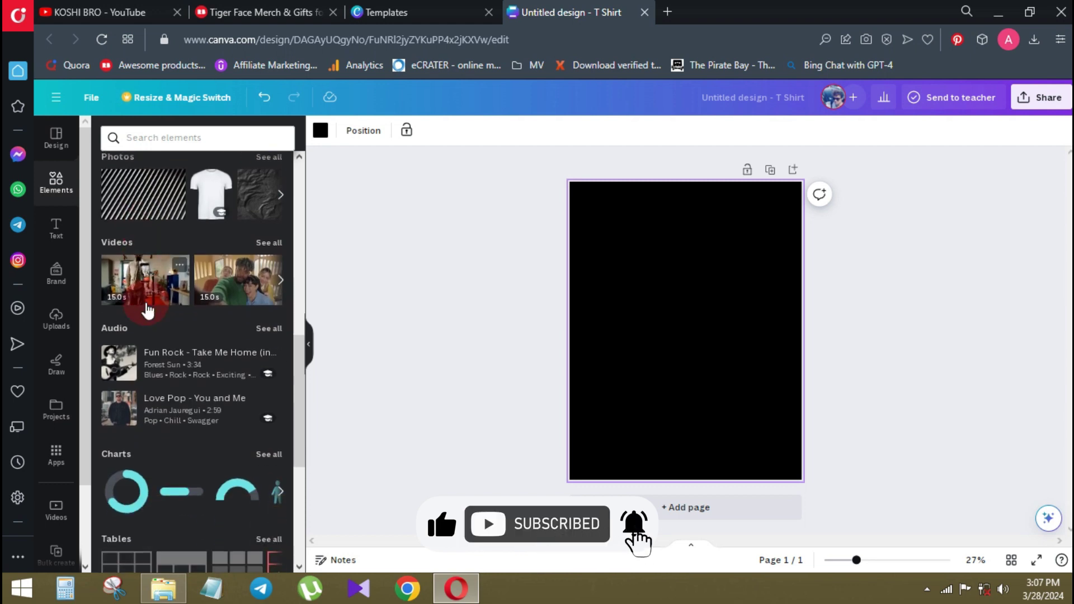
scroll(182, 310, up, 3)
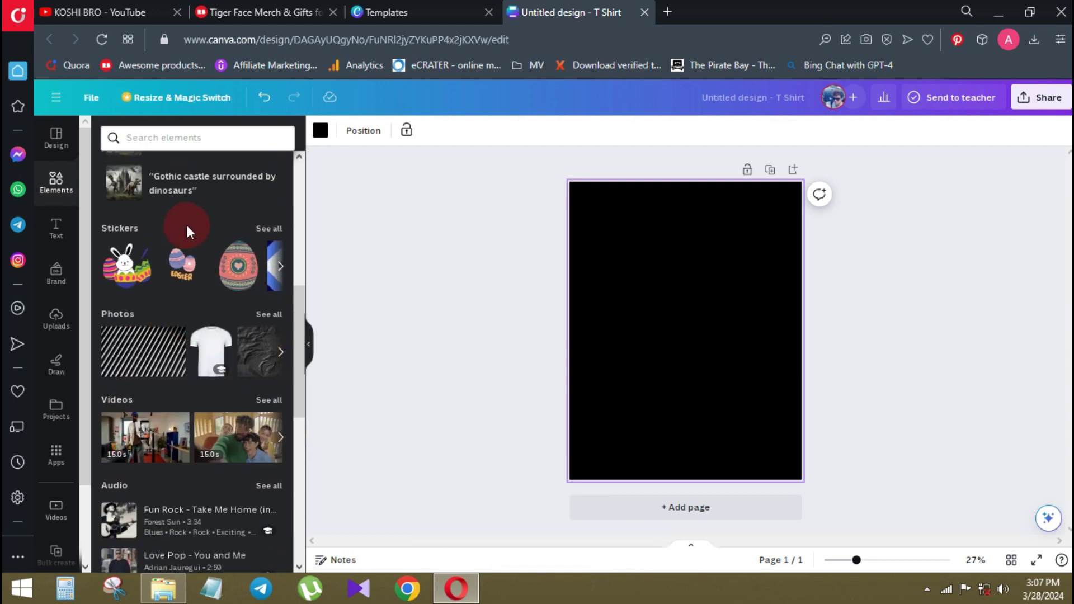
click(169, 146)
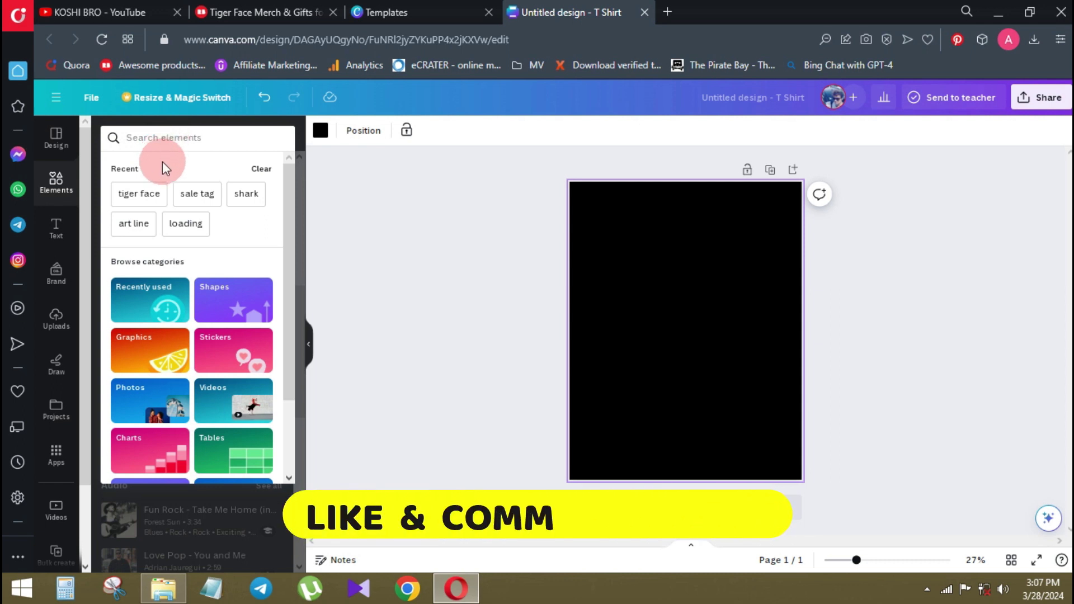
click(155, 212)
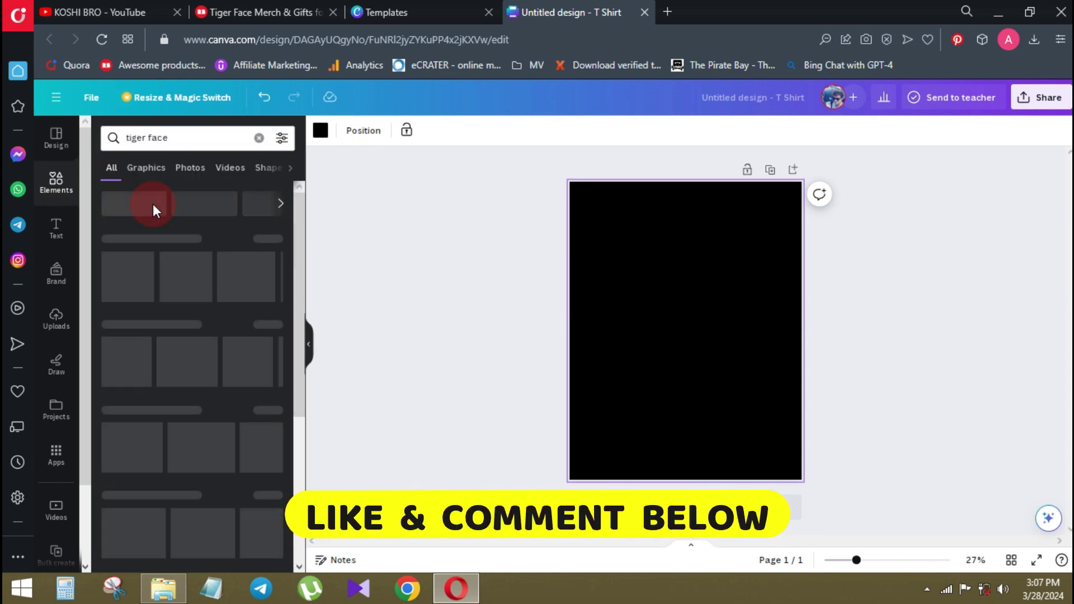
Look over the mixed tiger face results and limit them to graphics
click(217, 385)
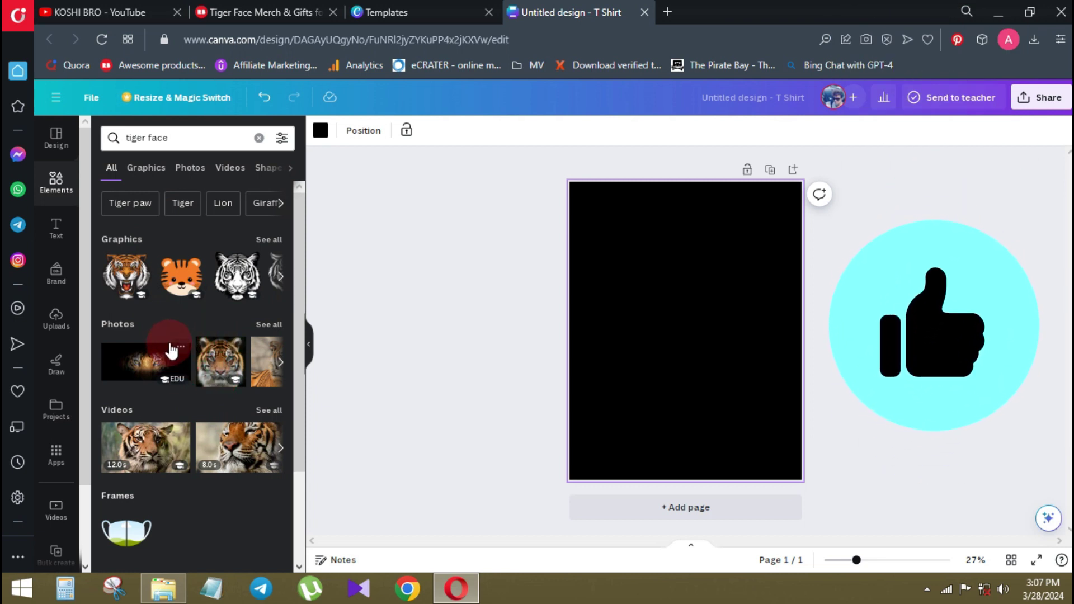
scroll(173, 341, down, 2)
scroll(216, 336, up, 2)
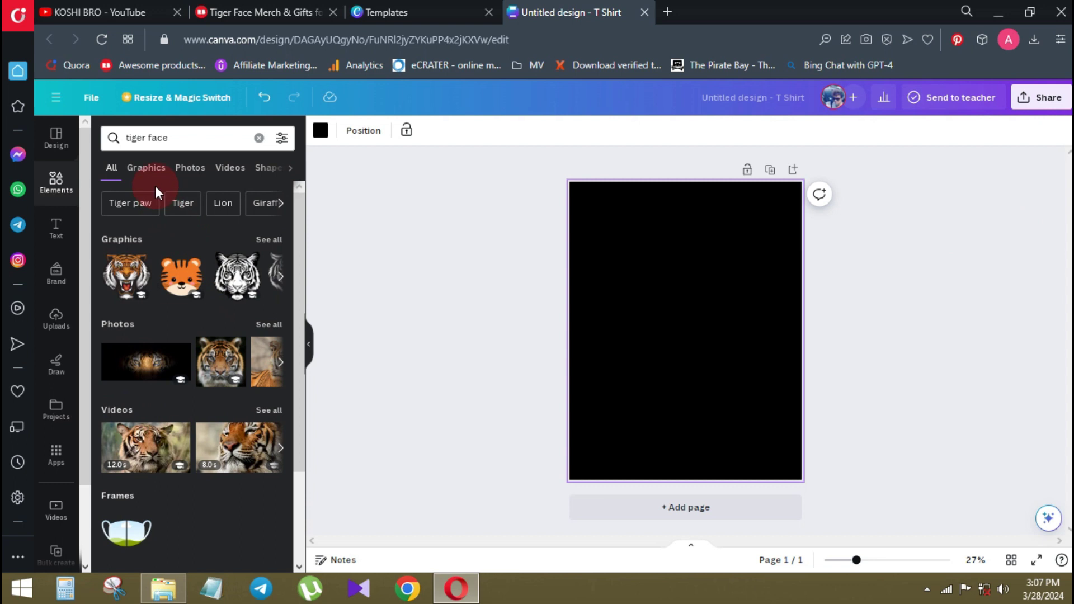
click(147, 170)
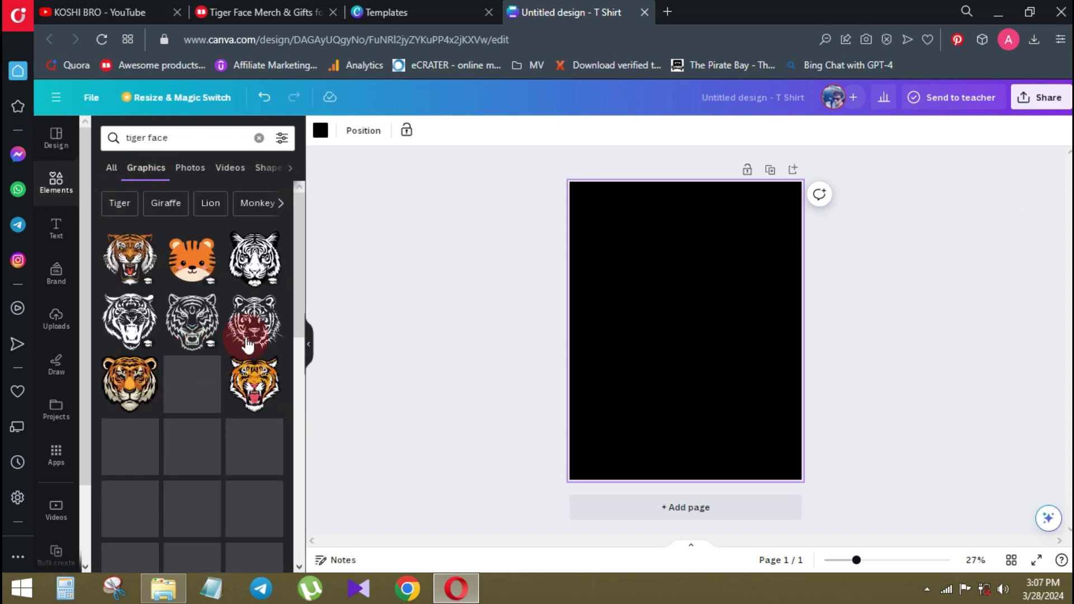
Add the orange front-facing tiger head with closed mouth to the page and shift it slightly off centre
scroll(139, 360, down, 2)
scroll(132, 330, up, 2)
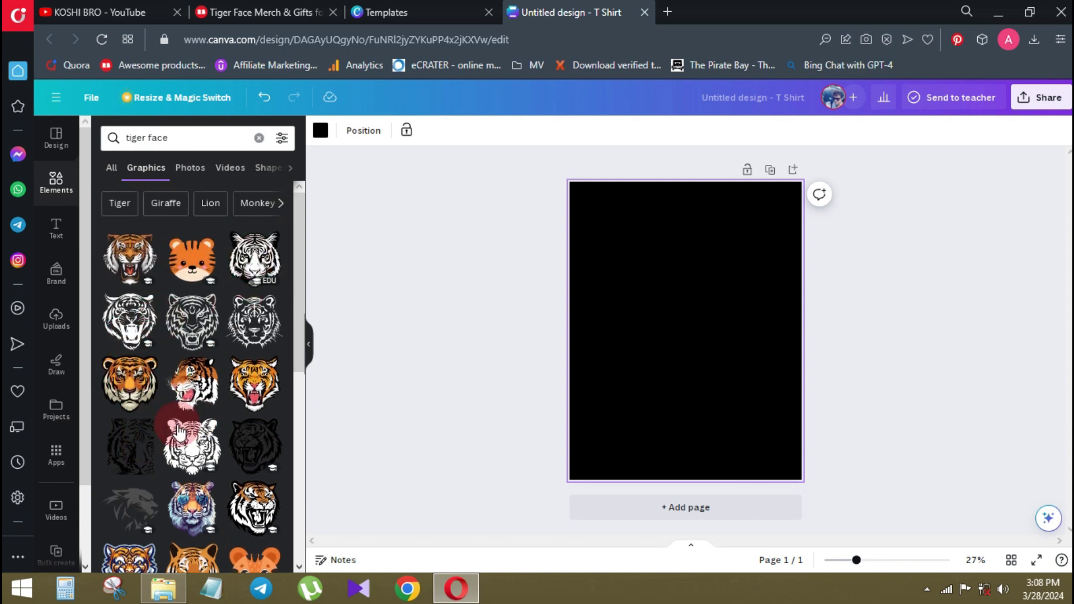
click(171, 269)
scroll(171, 272, down, 4)
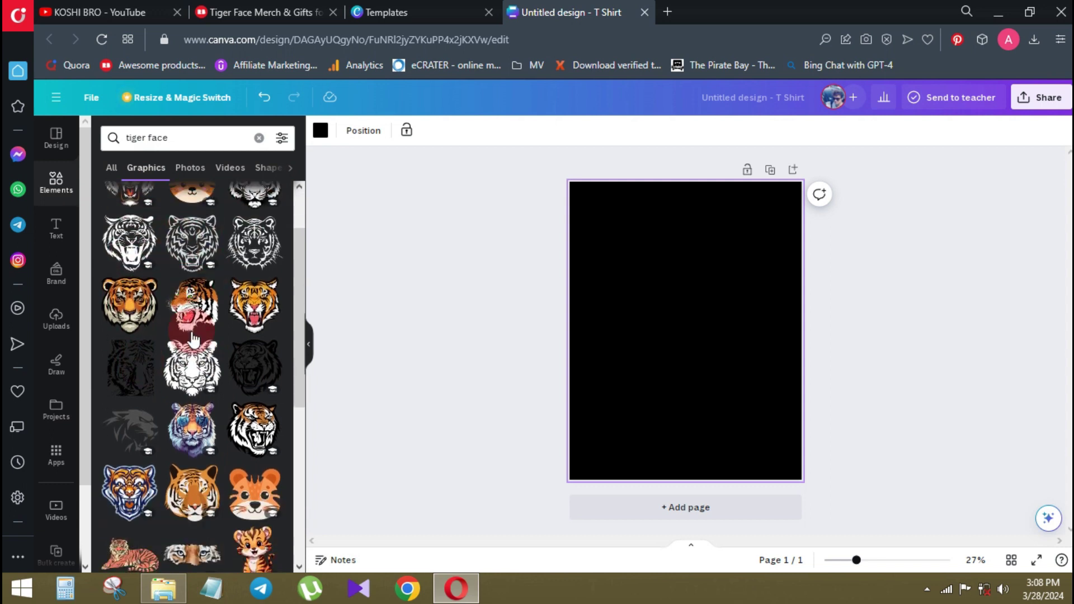
scroll(192, 337, up, 5)
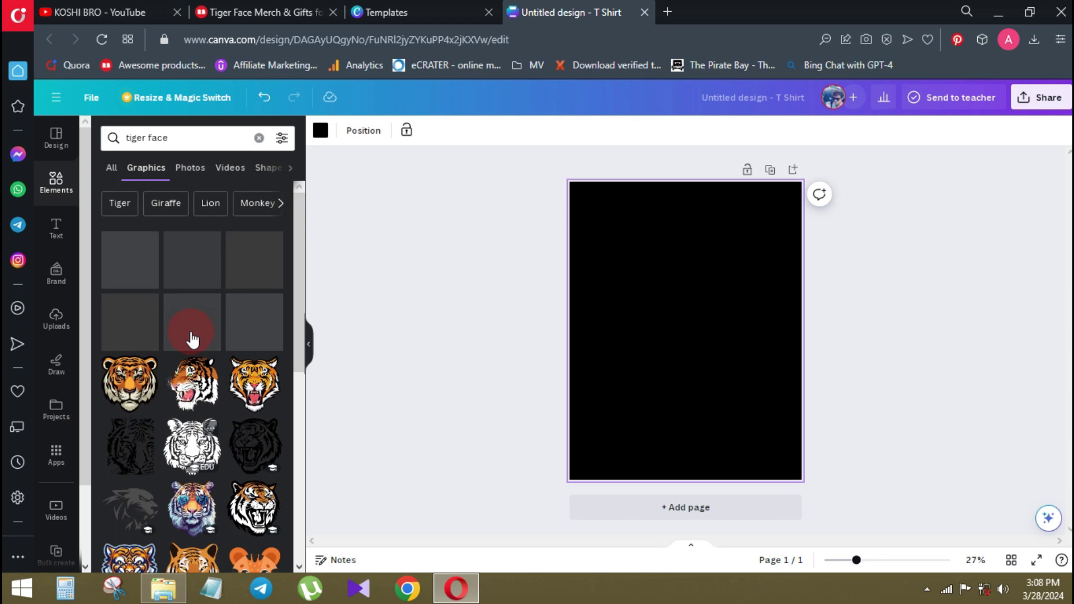
click(146, 411)
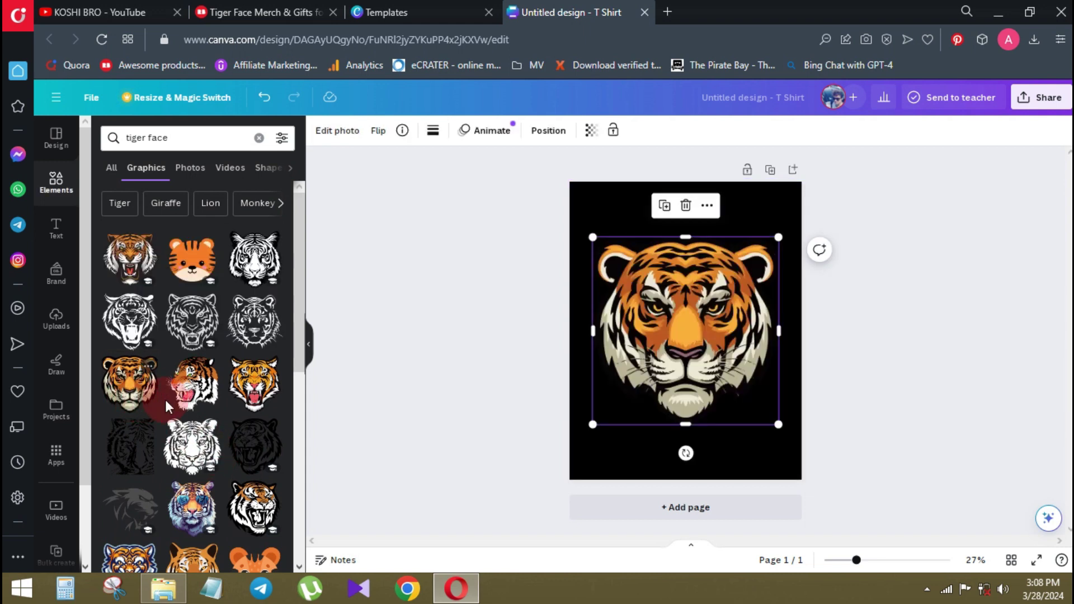
mouse_move(713, 350)
mouse_down()
mouse_move(718, 364)
mouse_move(721, 354)
mouse_up()
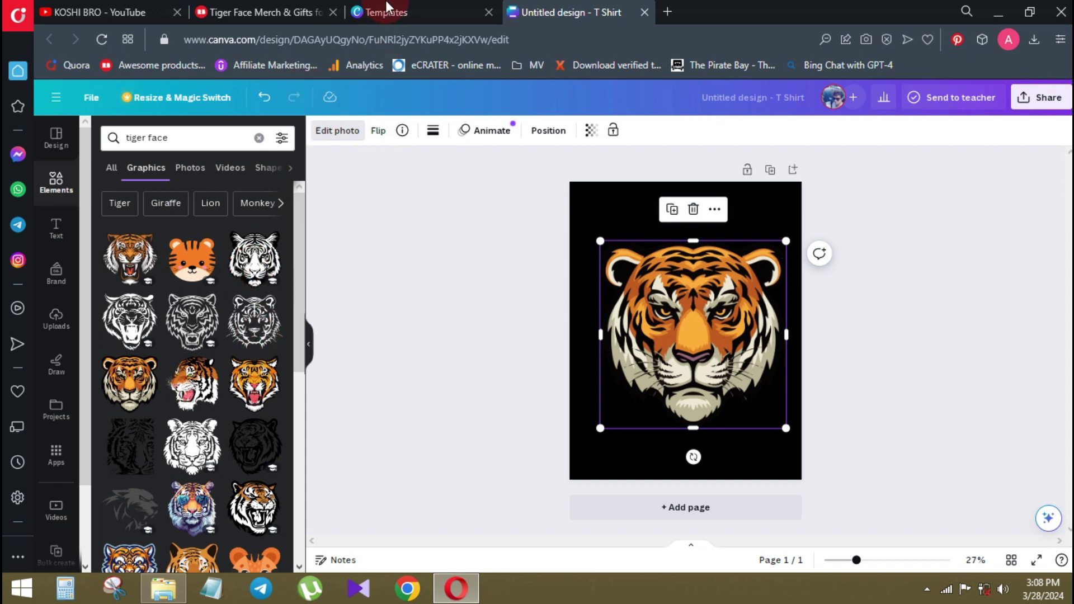
Move the tiger head slightly up and crop away its left half, keeping only the right half of the face
click(337, 130)
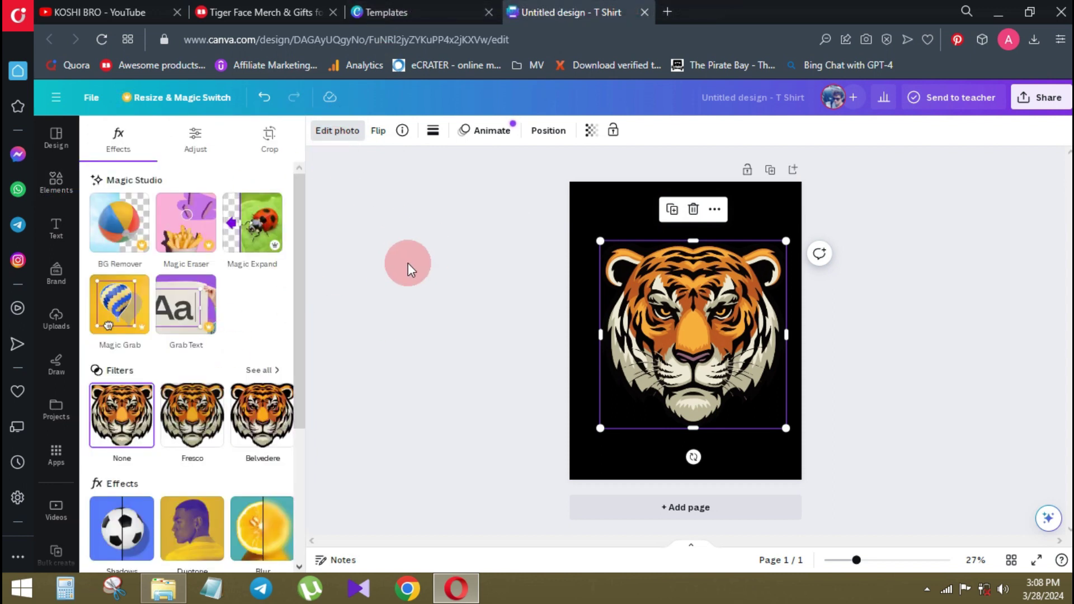
drag(673, 335, 672, 326)
drag(681, 235, 680, 244)
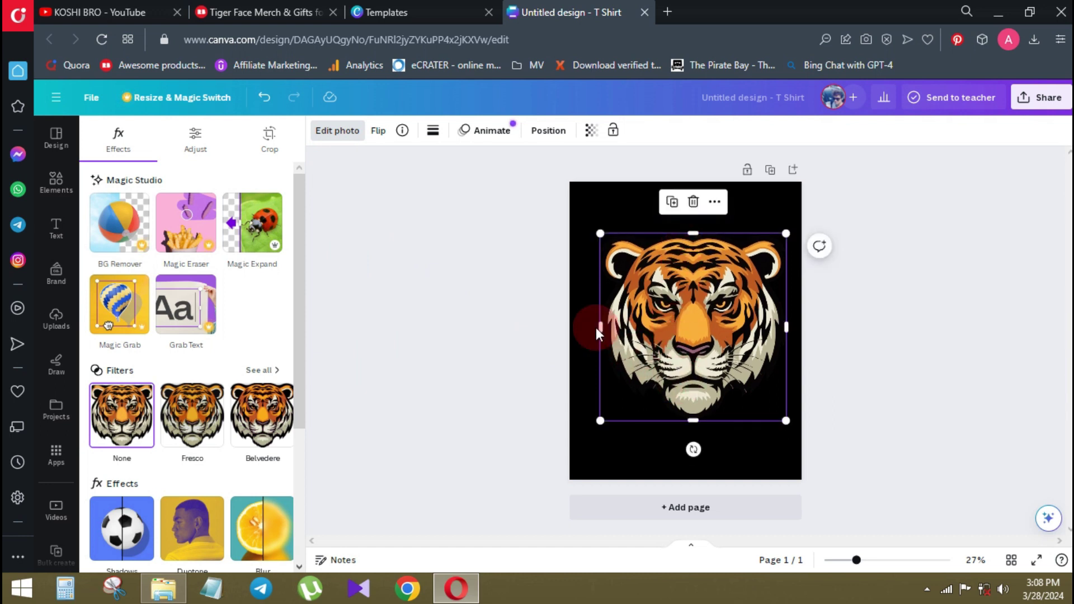
drag(601, 329, 690, 335)
click(635, 330)
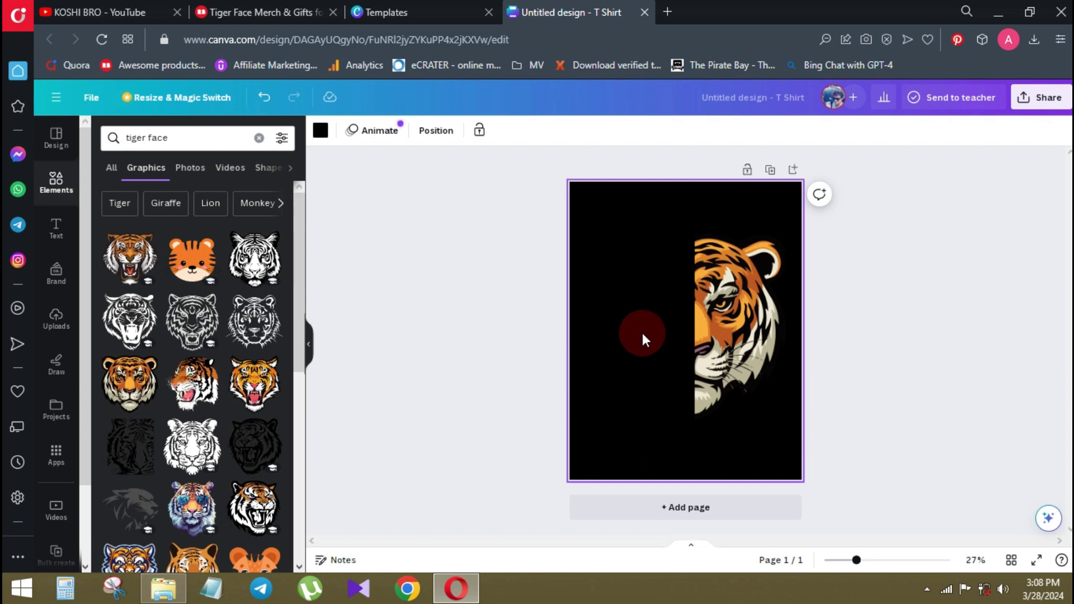
Add a heading to the page with the text "SAVAGE"
click(56, 229)
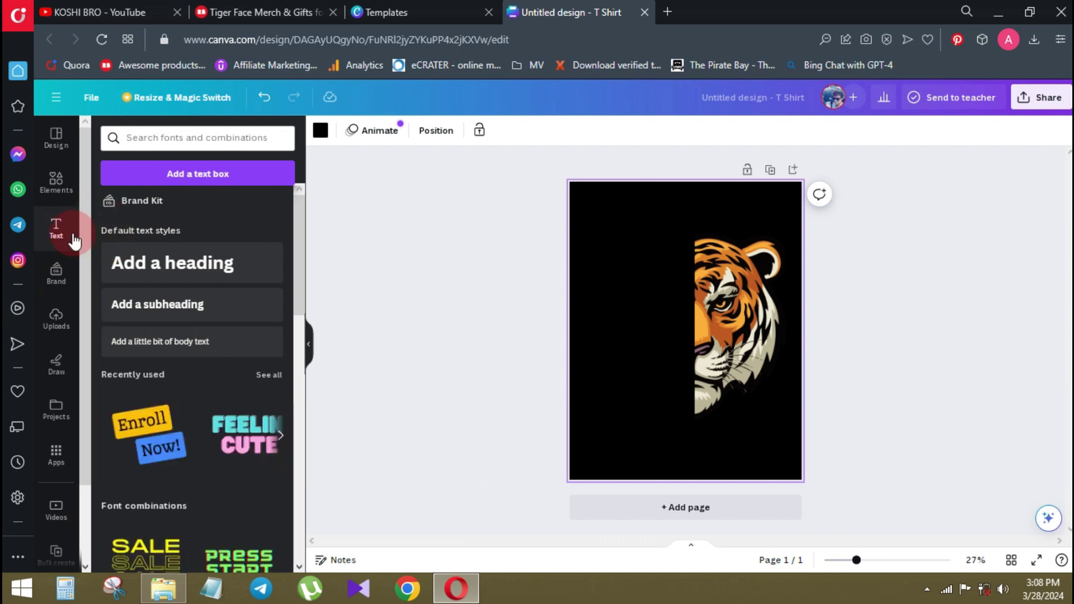
click(194, 274)
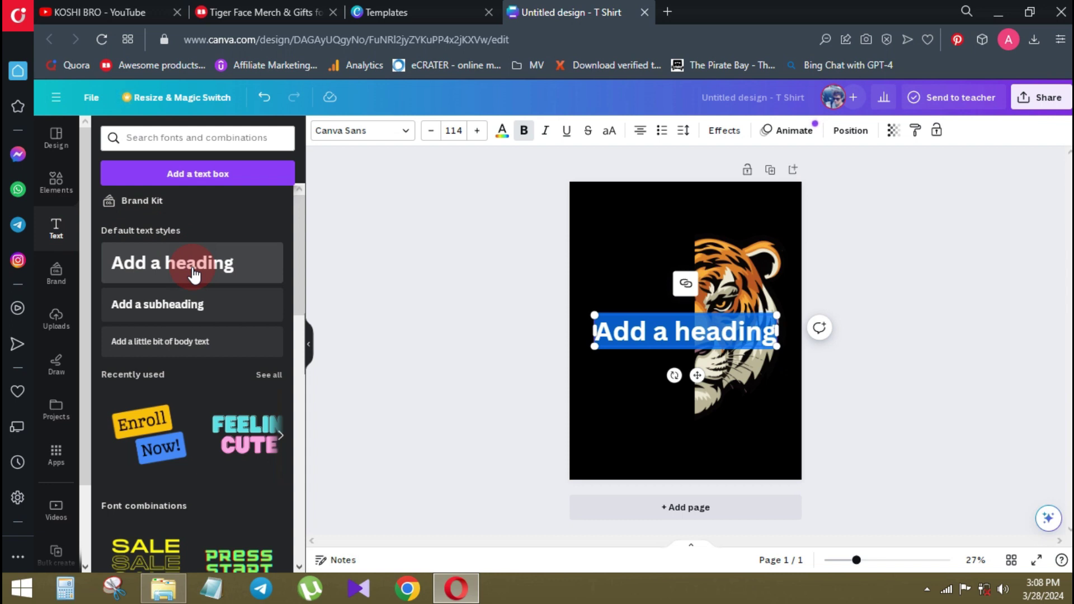
text(SAVAGE)
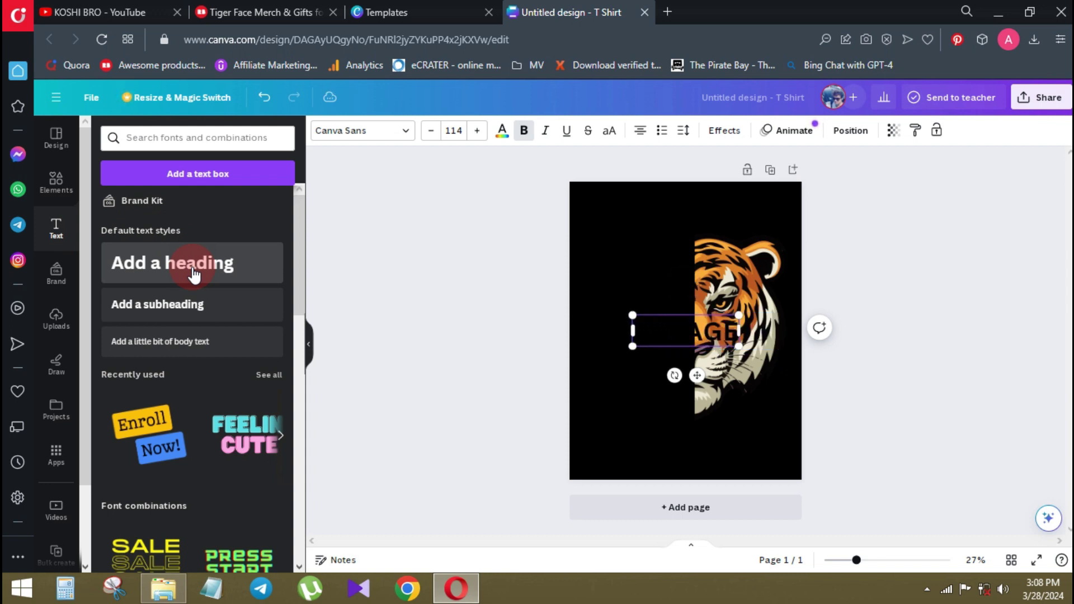
key(ctrl+a)
click(682, 341)
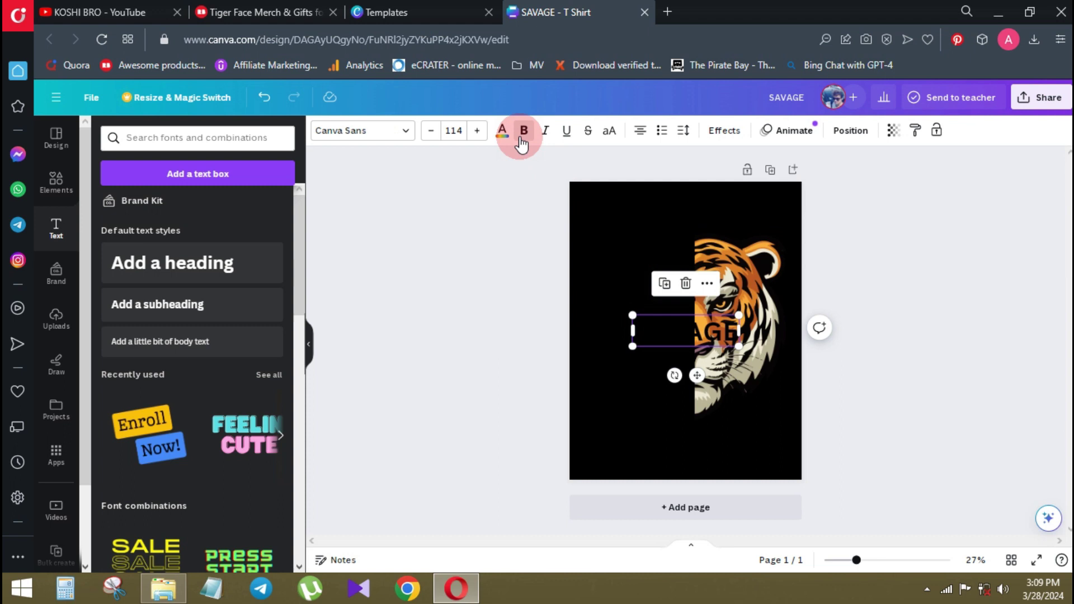
Move the SAVAGE heading left toward the cut edge of the tiger face and colour it the orange from the photo colors
click(503, 132)
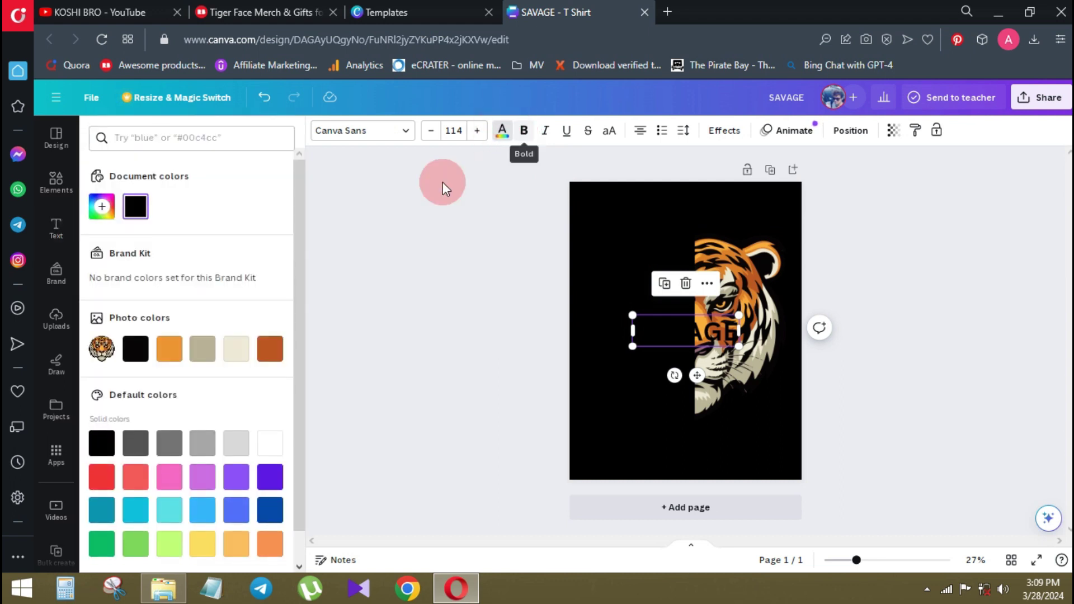
click(268, 442)
drag(676, 330, 642, 326)
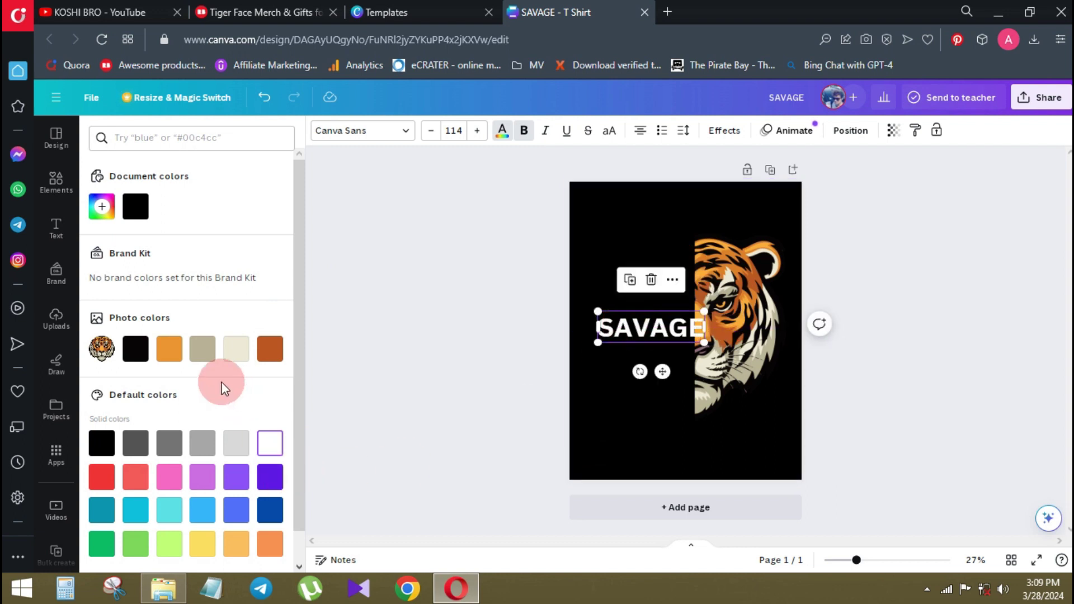
click(169, 348)
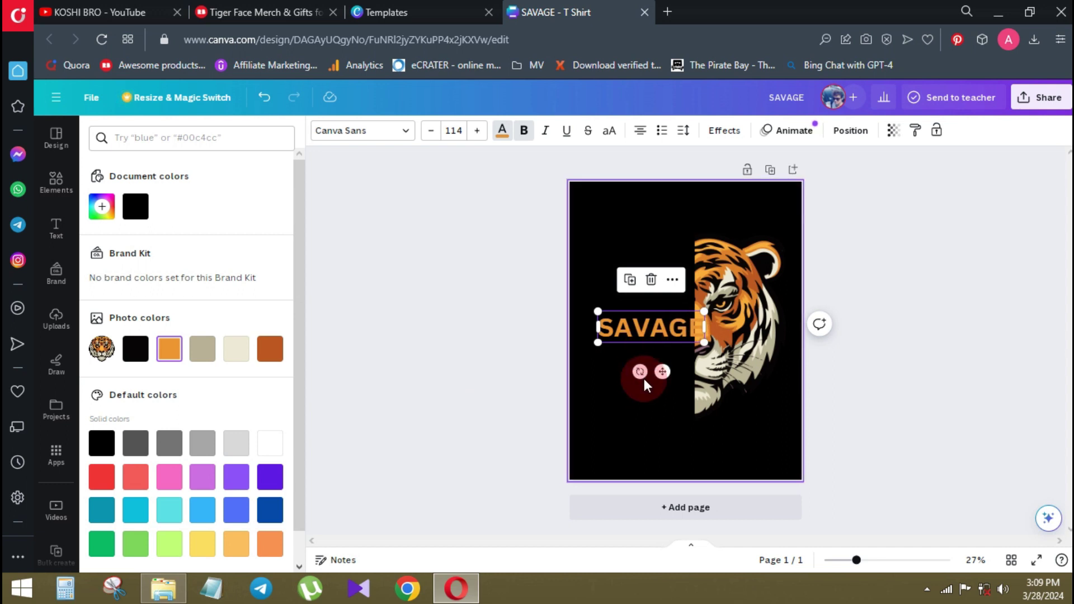
Enlarge the SAVAGE heading to a font size of about 177 and turn it to read upward beside the tiger face's cut edge
drag(699, 312, 752, 296)
drag(675, 371, 742, 322)
click(651, 241)
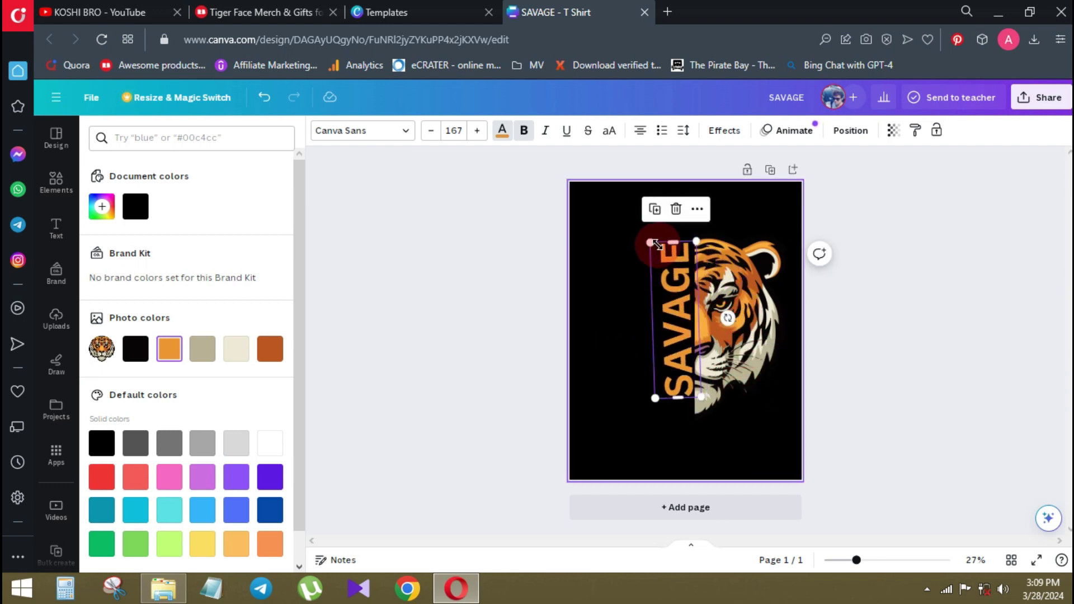
mouse_move(652, 242)
mouse_down()
mouse_move(638, 235)
mouse_move(647, 233)
mouse_up()
Straighten the SAVAGE heading to exactly vertical, set it flush against the tiger's cut edge and enlarge it to font size 185
click(727, 311)
drag(727, 311, 732, 309)
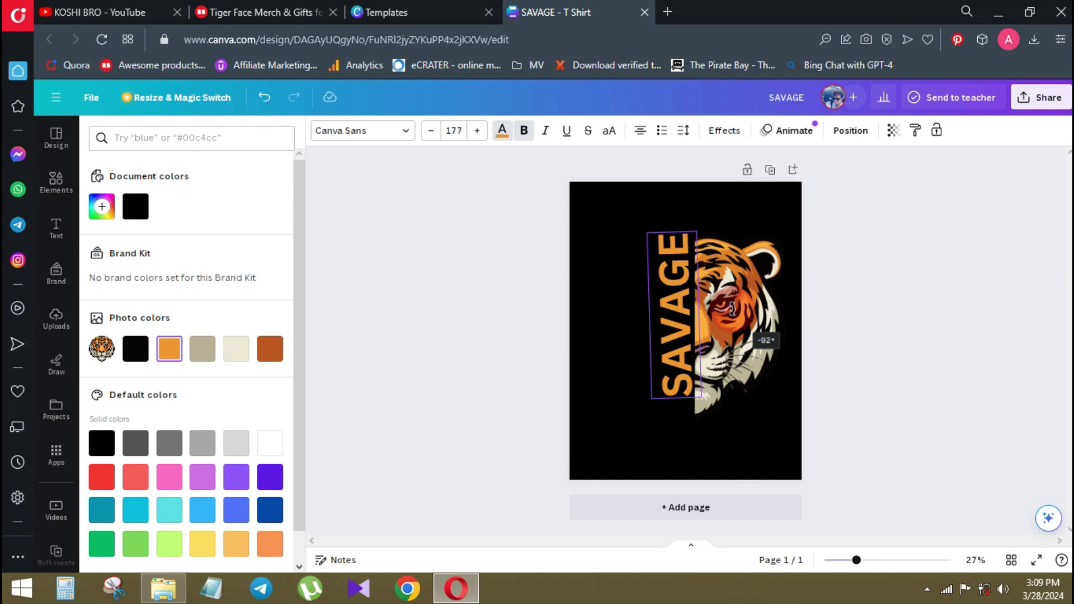
drag(732, 310, 674, 332)
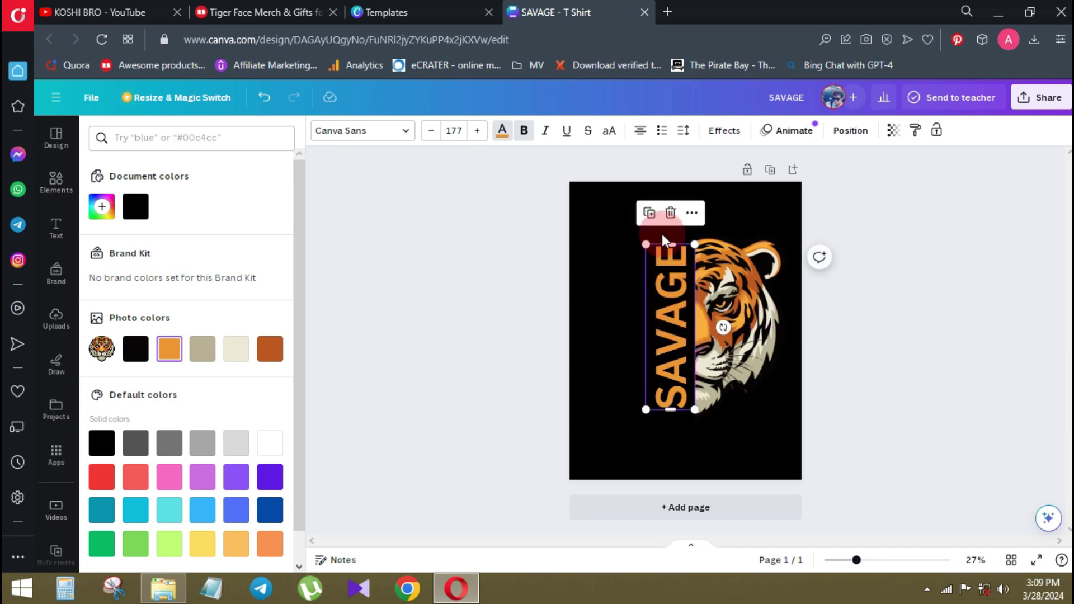
drag(644, 243, 643, 238)
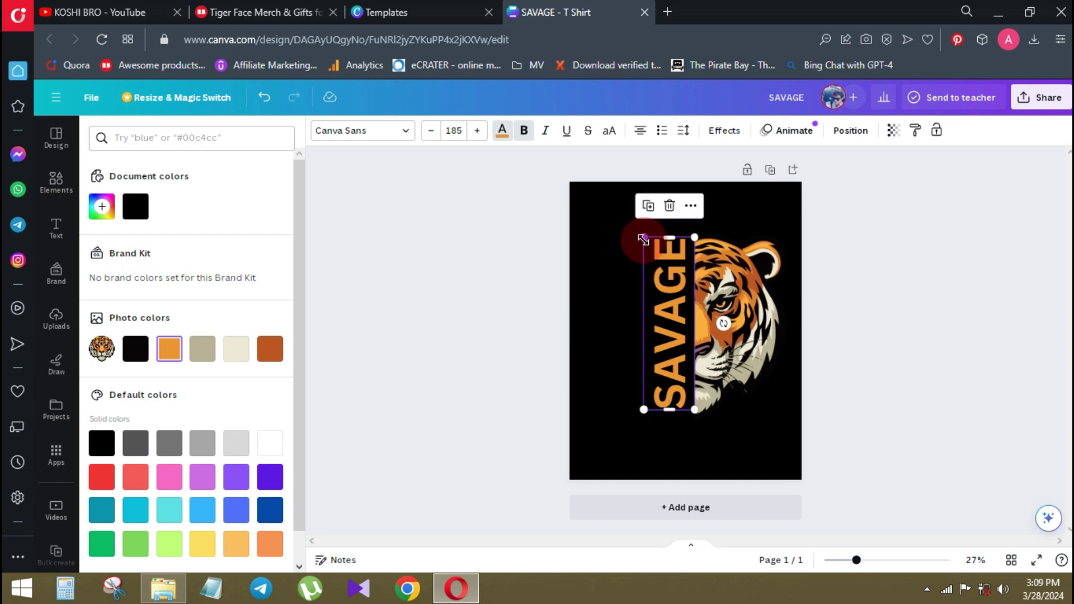
click(670, 295)
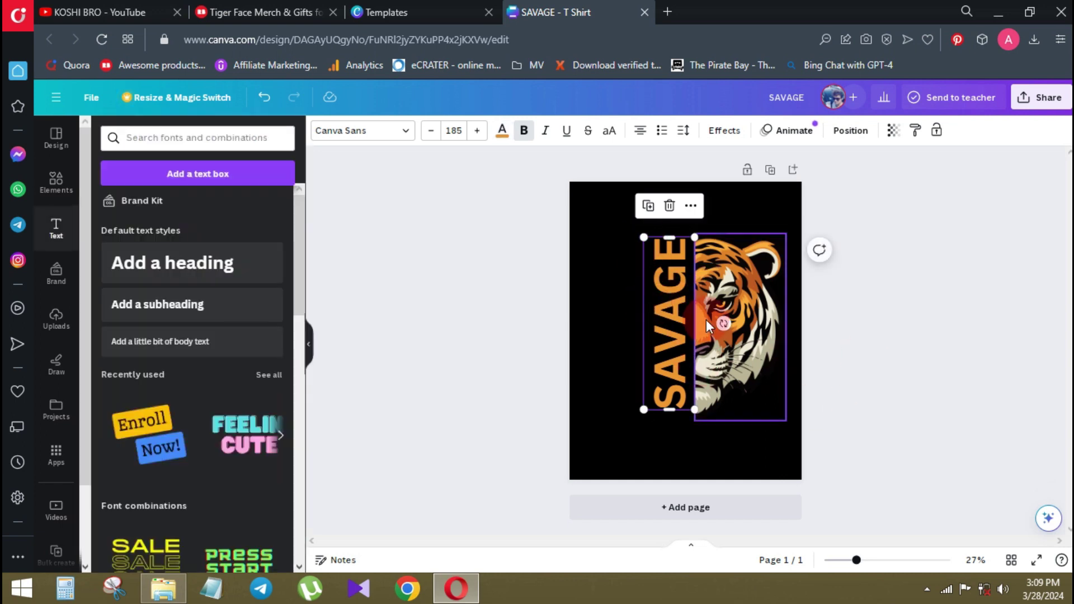
click(396, 140)
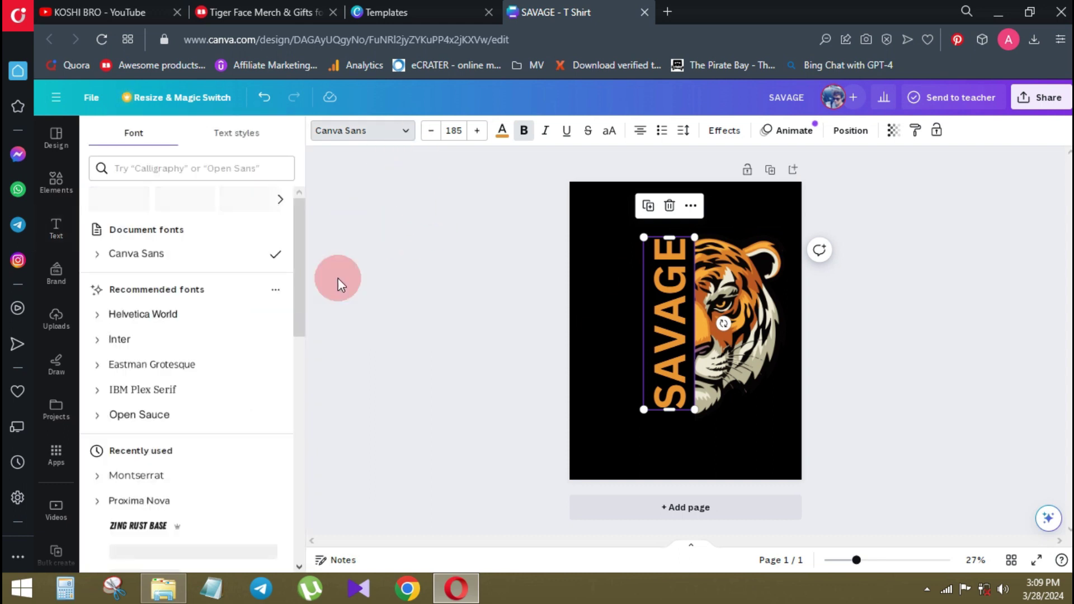
scroll(227, 346, down, 3)
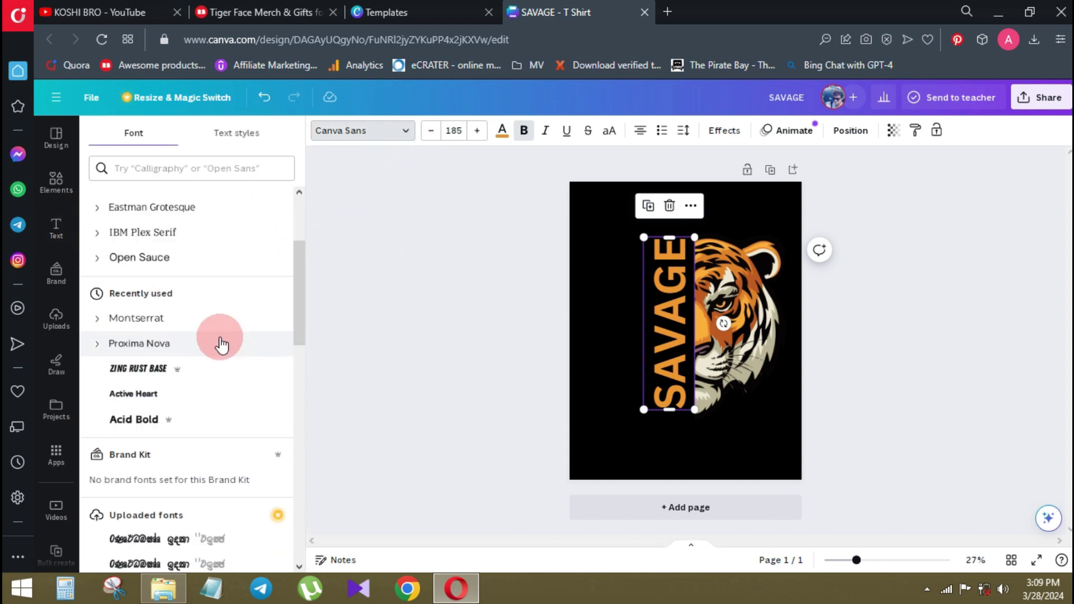
scroll(184, 371, down, 2)
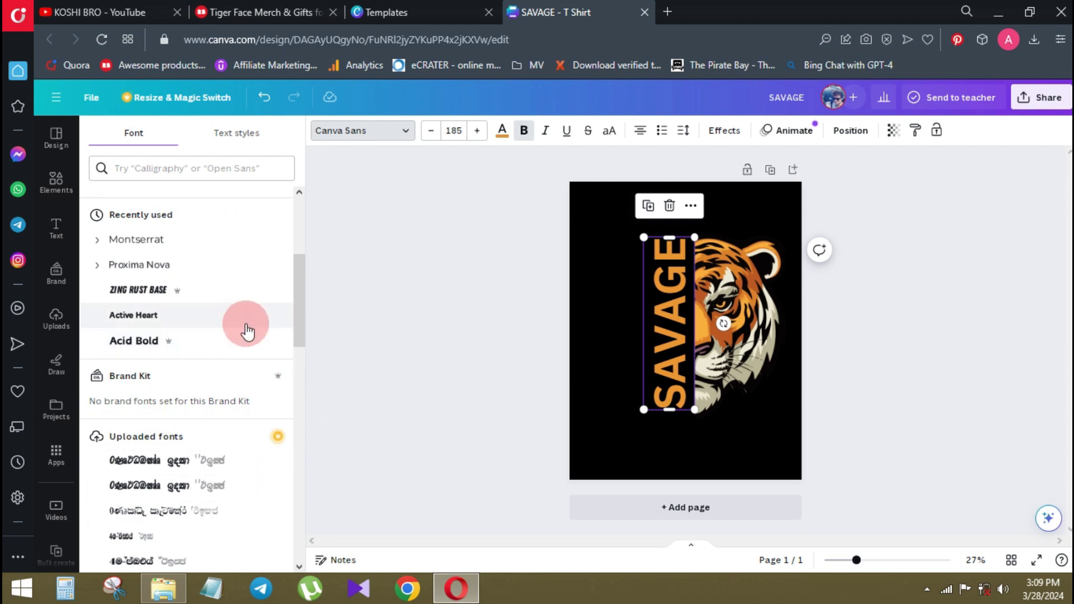
click(606, 367)
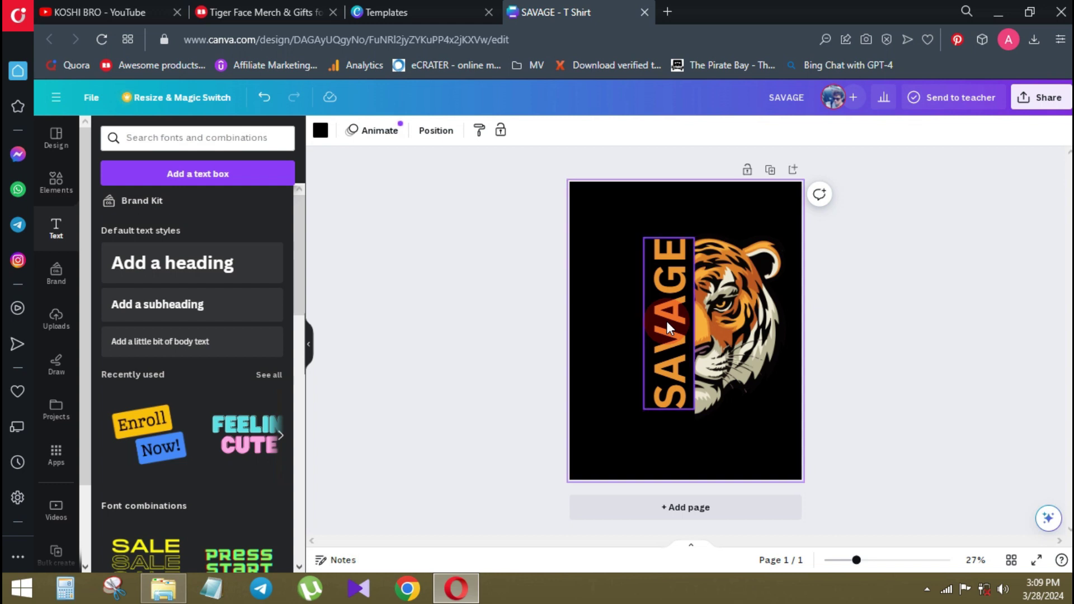
click(642, 416)
click(727, 313)
click(540, 408)
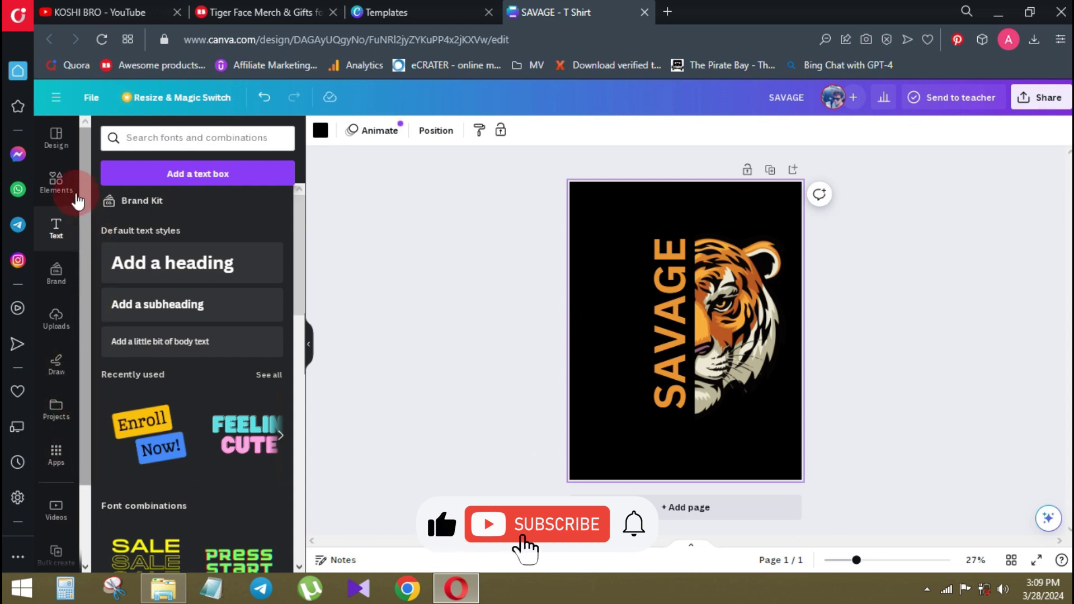
Search the graphics for "dot pattern" and add the fine scattered speckle graphic to the page
click(77, 199)
click(160, 137)
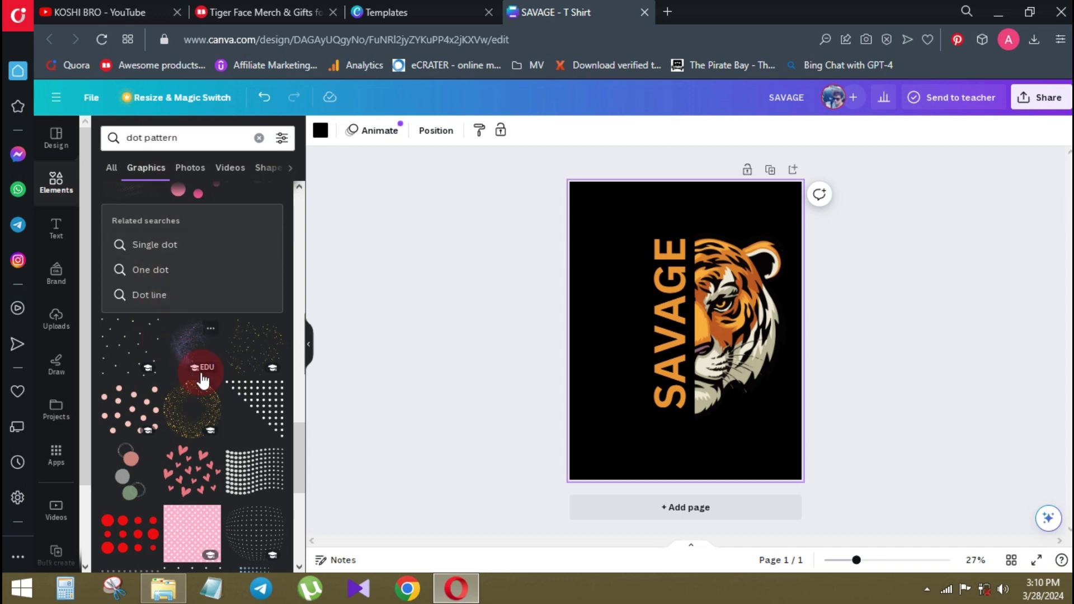
scroll(221, 417, down, 3)
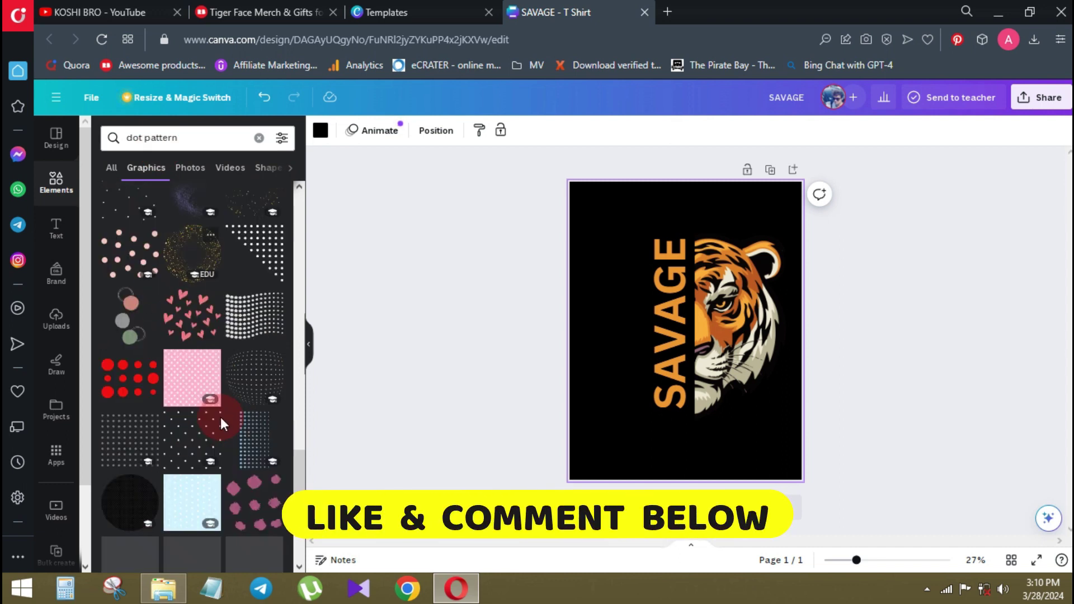
scroll(221, 417, down, 3)
scroll(221, 402, down, 6)
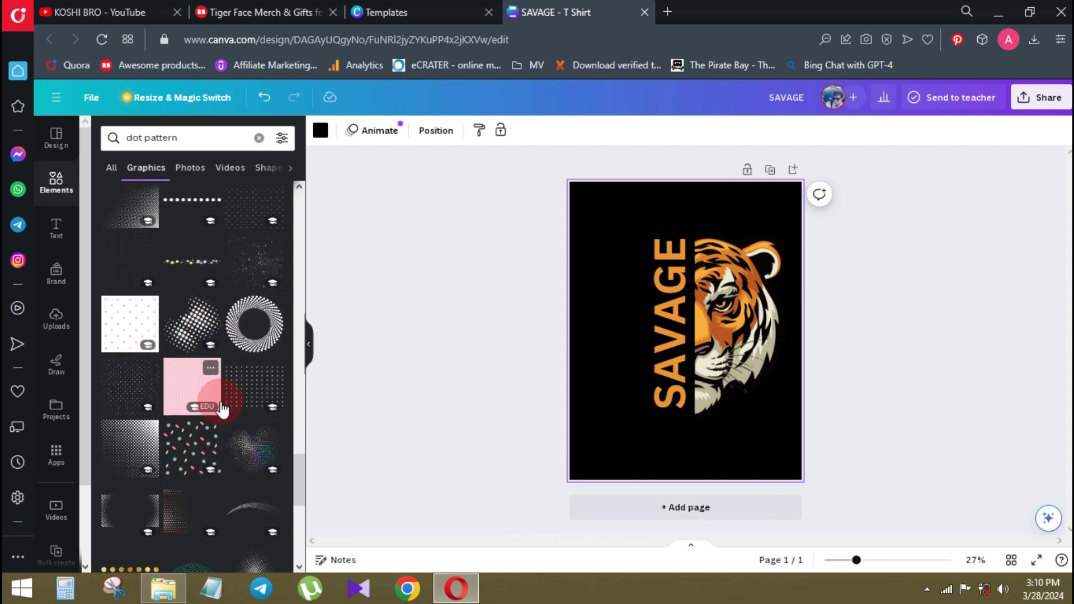
scroll(222, 410, down, 6)
scroll(222, 409, down, 5)
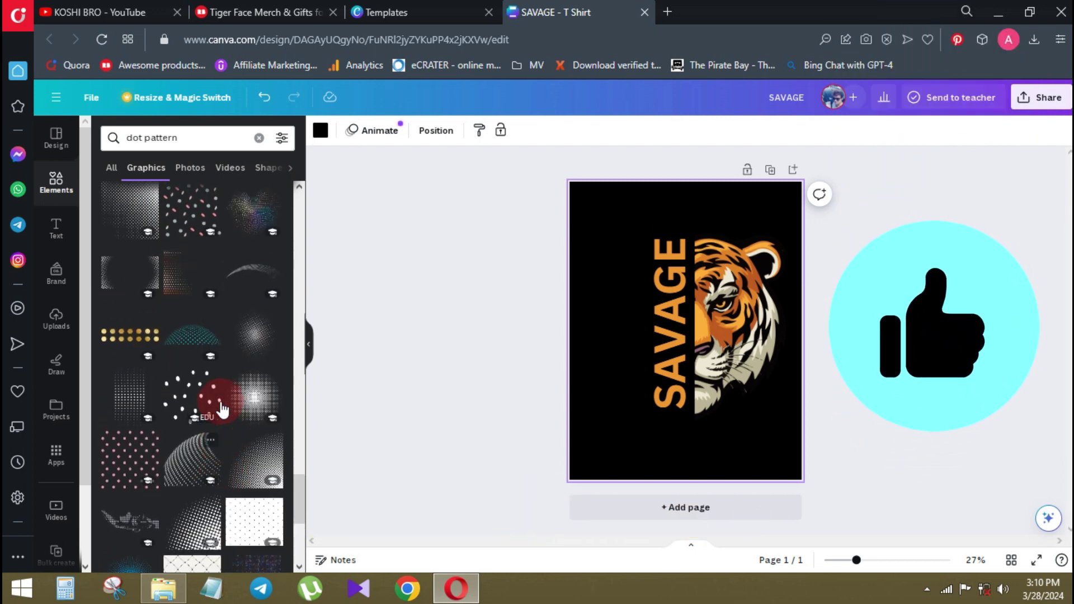
scroll(222, 409, down, 4)
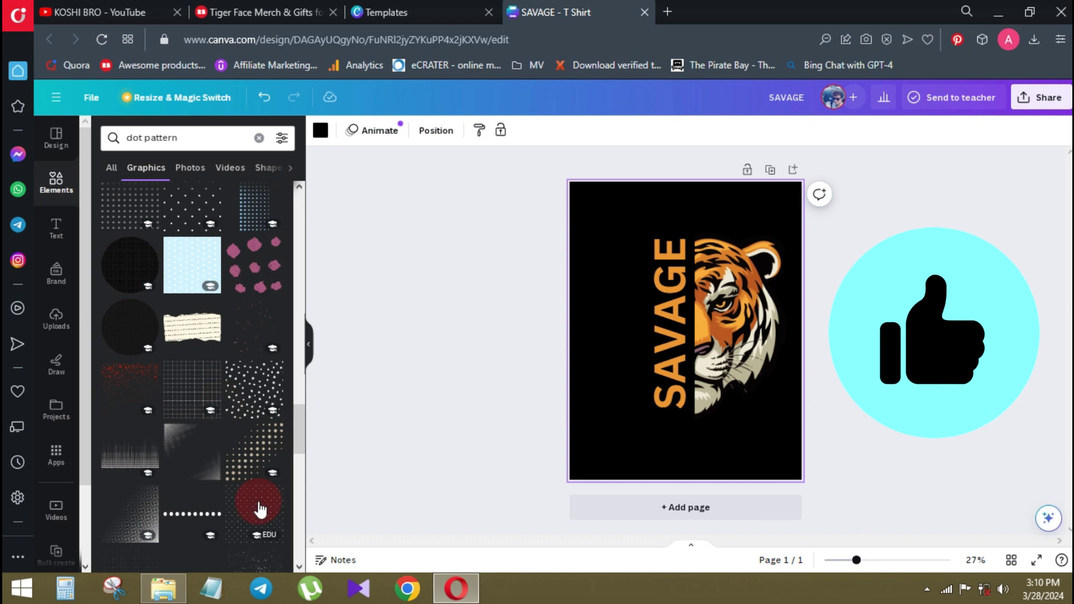
click(246, 423)
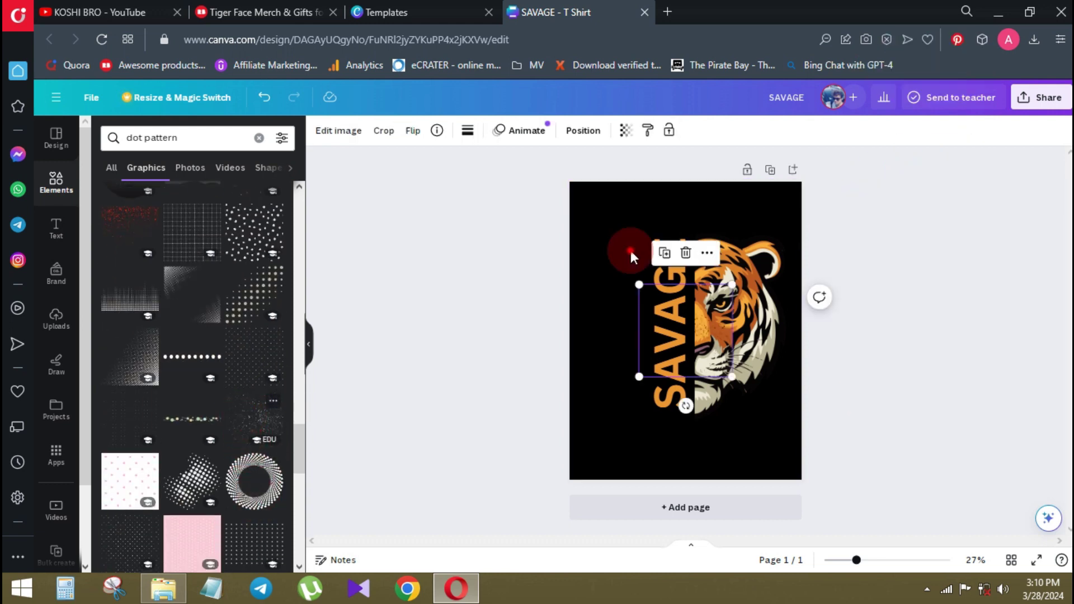
Enlarge the speckle graphic over the upper part of the page and colour it the document's orange, #E9952C
drag(630, 250, 566, 212)
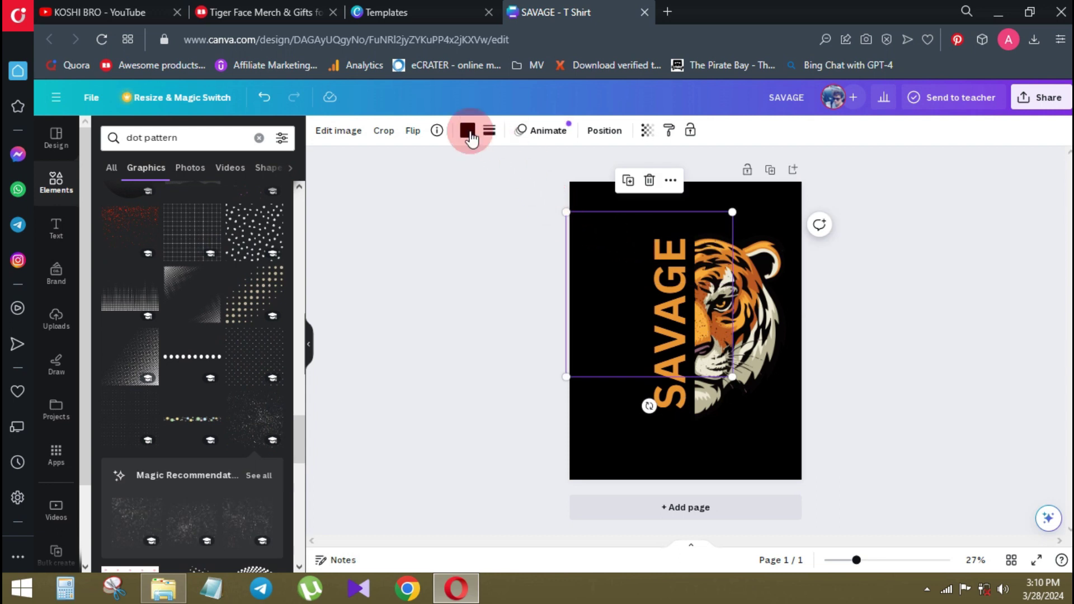
click(468, 131)
click(169, 206)
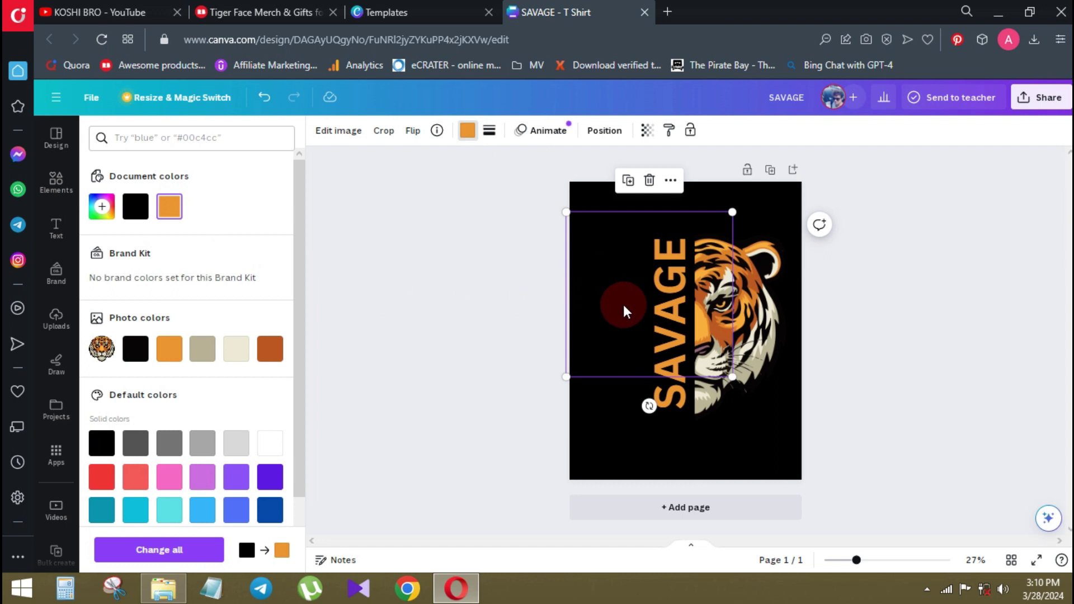
click(169, 207)
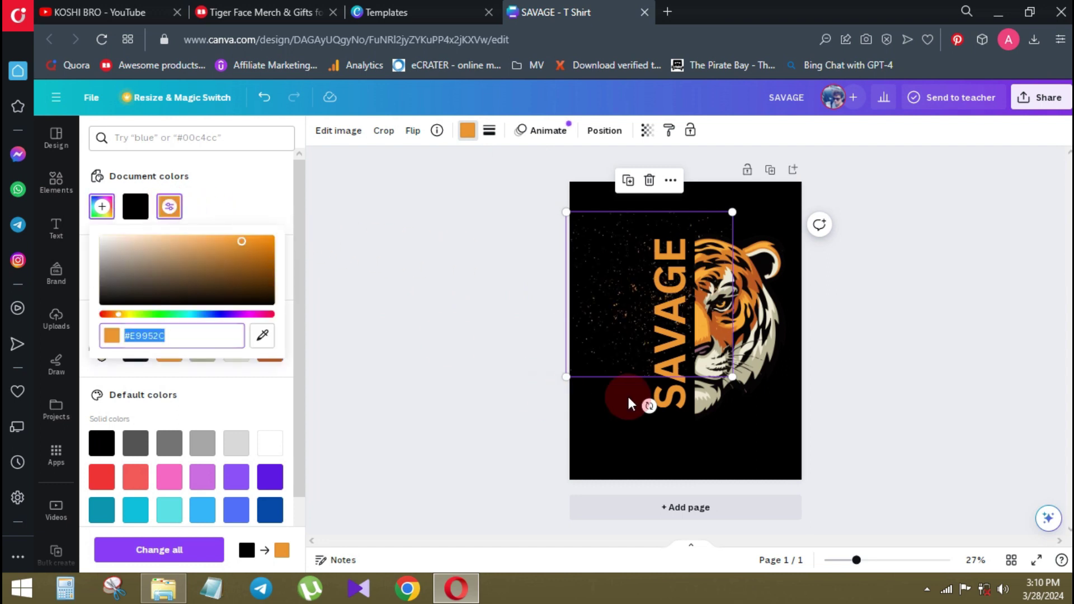
Enlarge the speckle graphic to about 13.3 × 13.2 so it spans the heading and tiger face, and send it one layer backward
drag(639, 219, 635, 279)
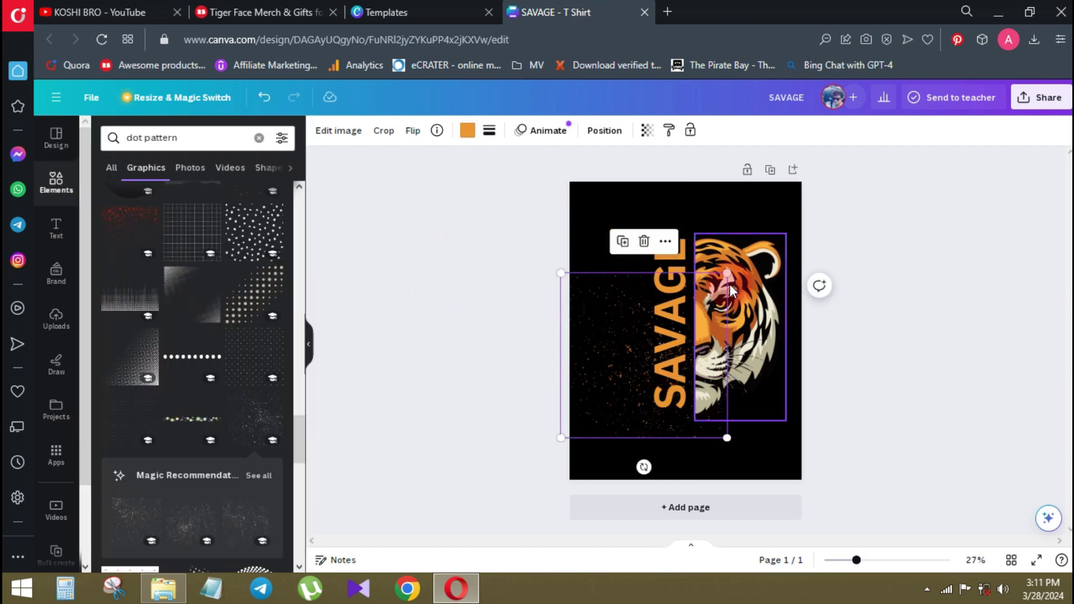
drag(726, 273, 806, 240)
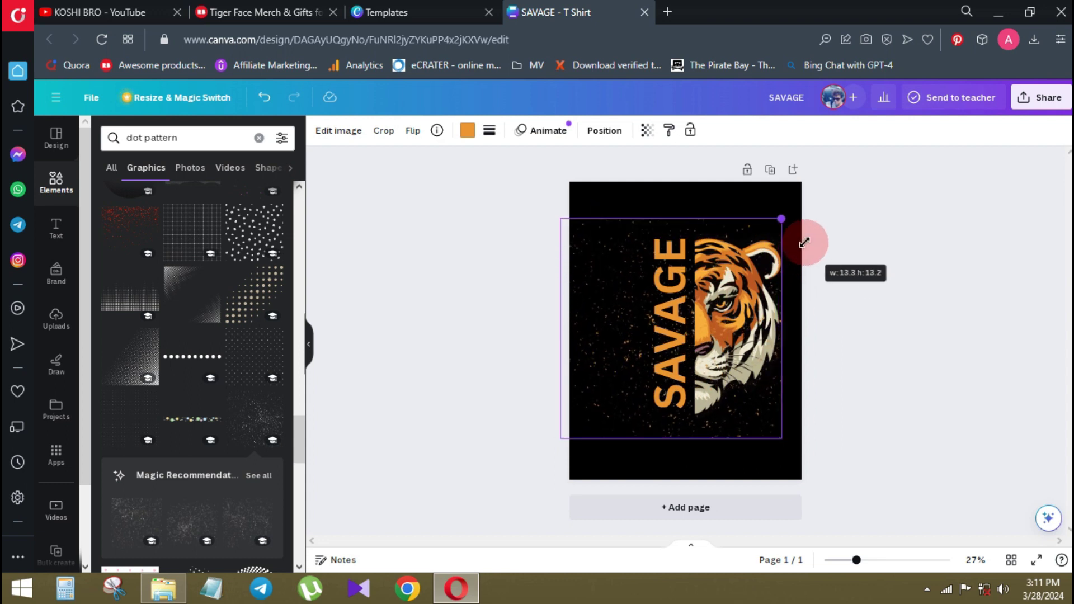
drag(609, 307, 629, 304)
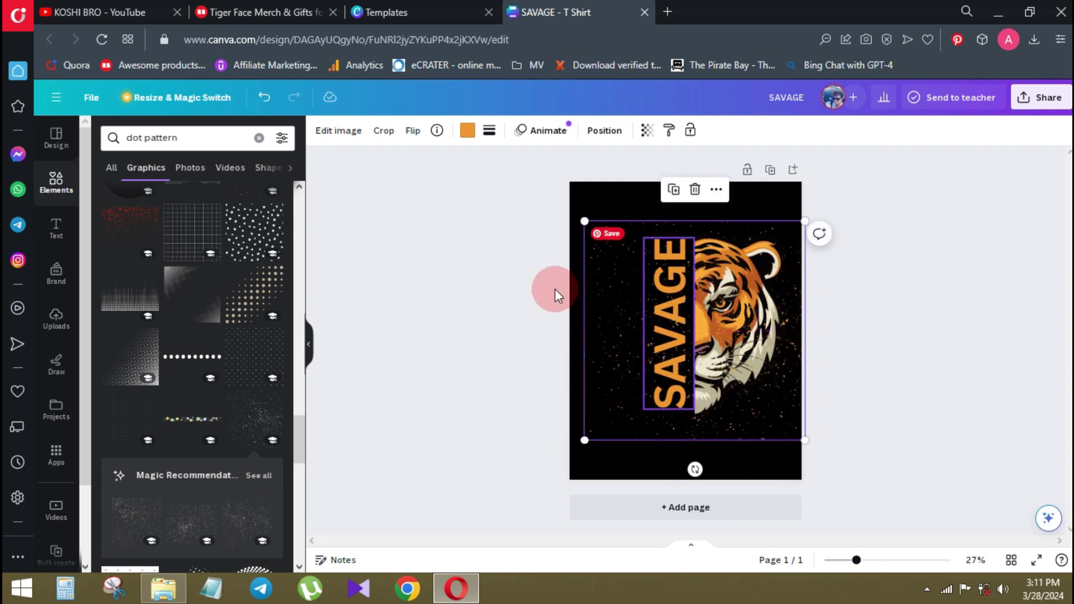
right_click(621, 296)
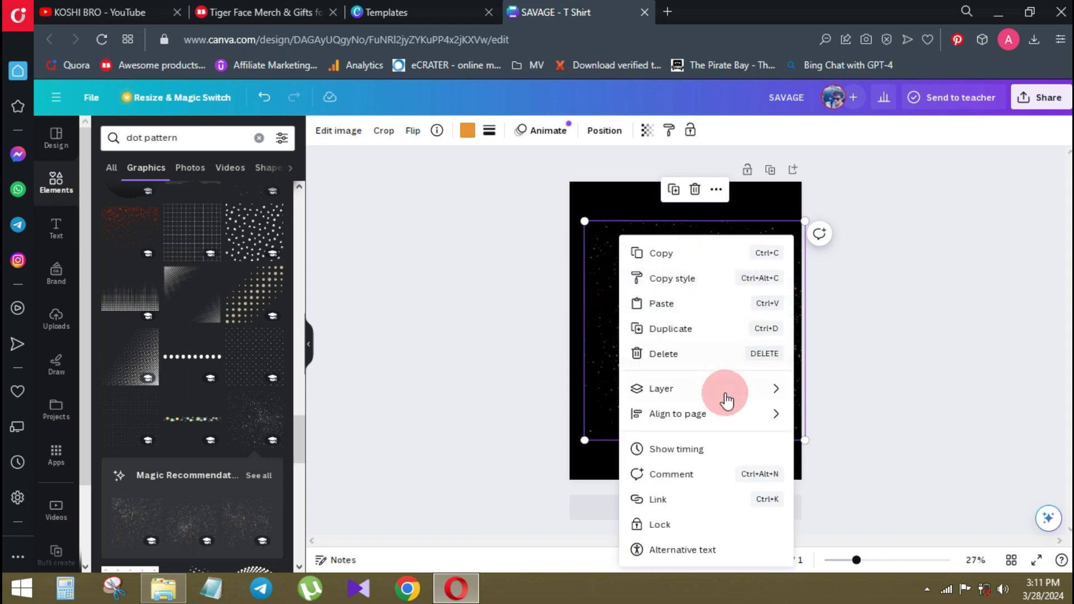
mouse_move(725, 392)
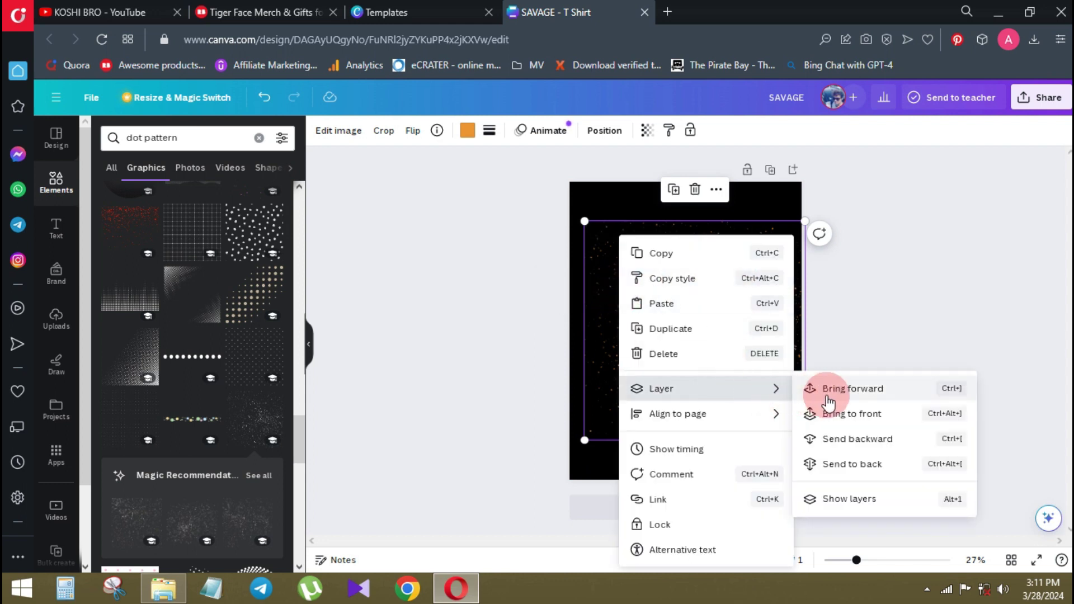
click(858, 439)
click(709, 324)
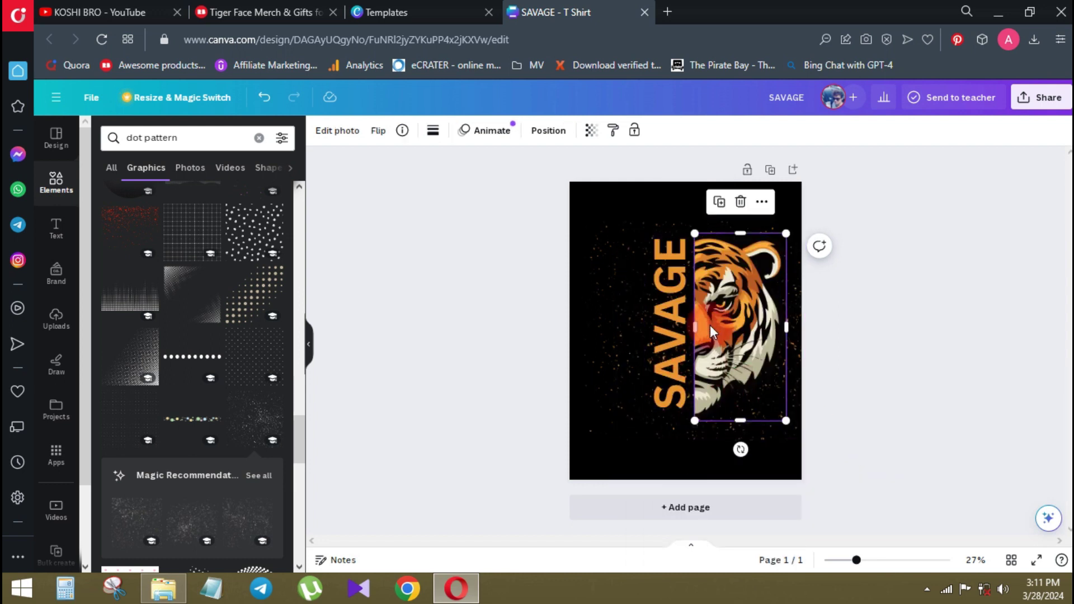
right_click(709, 325)
click(799, 326)
click(800, 328)
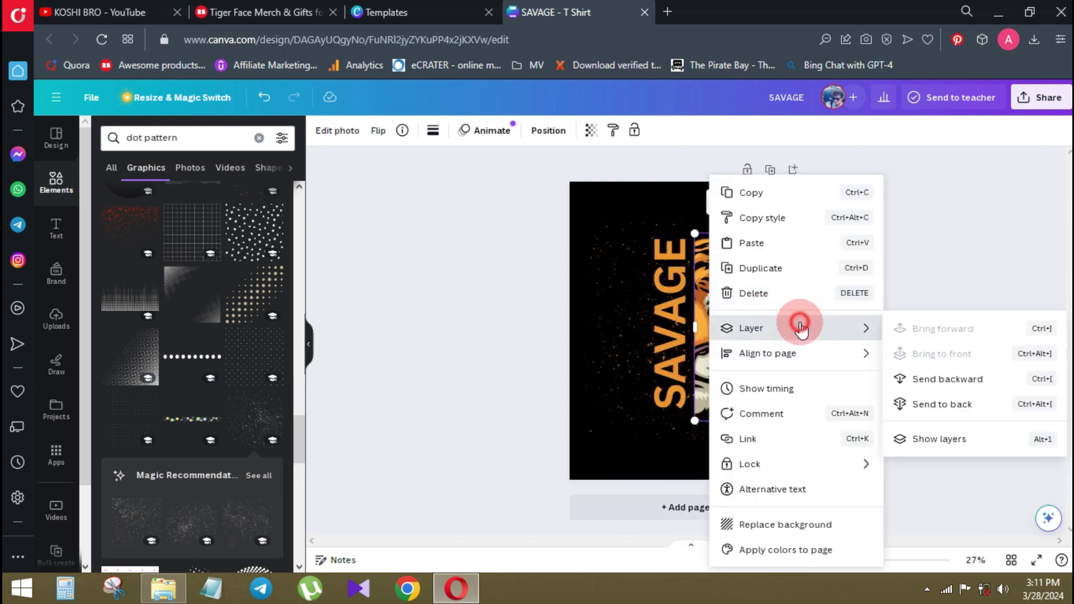
click(927, 238)
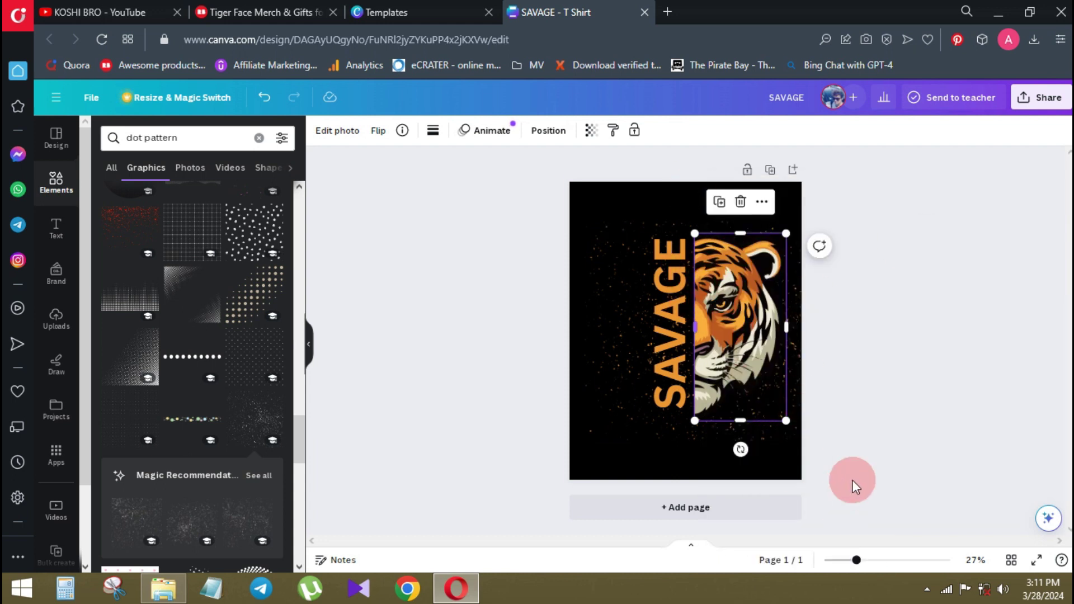
Download the design as a PNG of 1,556 × 2,000 px, without a transparent background, compression or saved download settings
click(1031, 102)
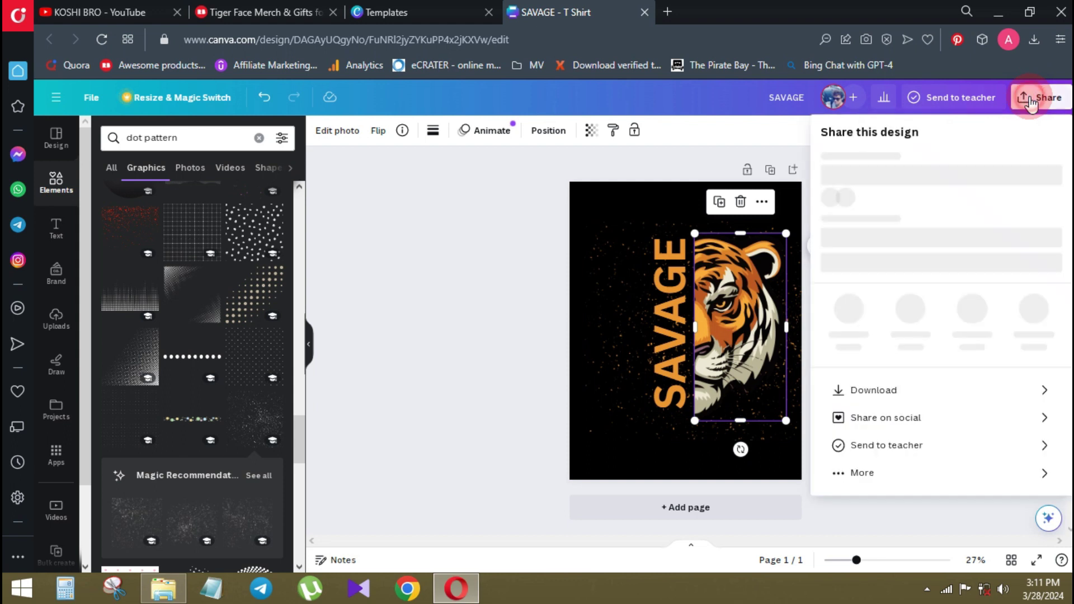
click(893, 419)
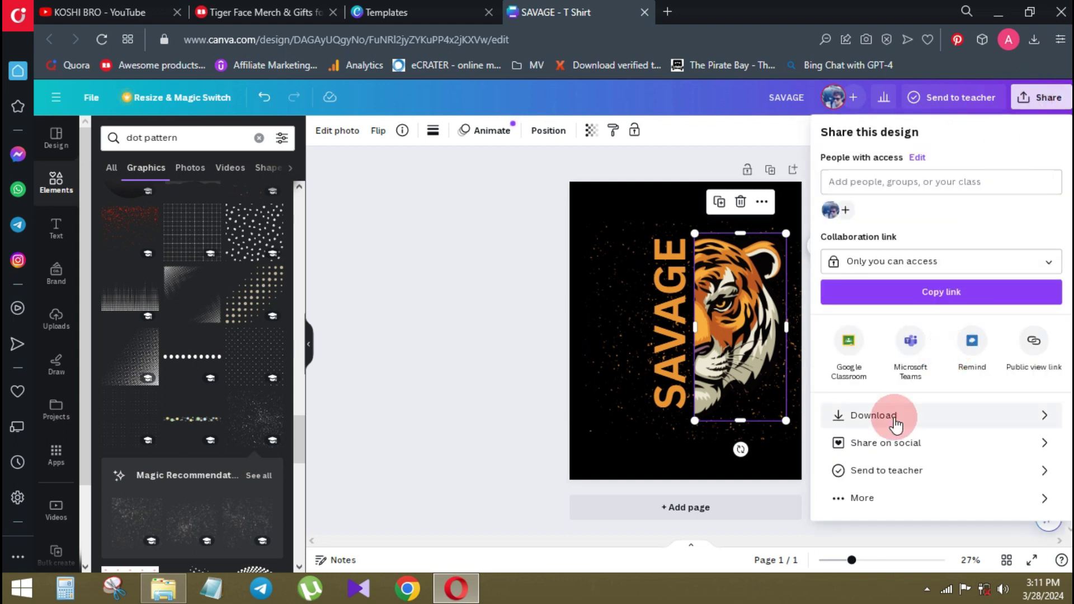
click(882, 213)
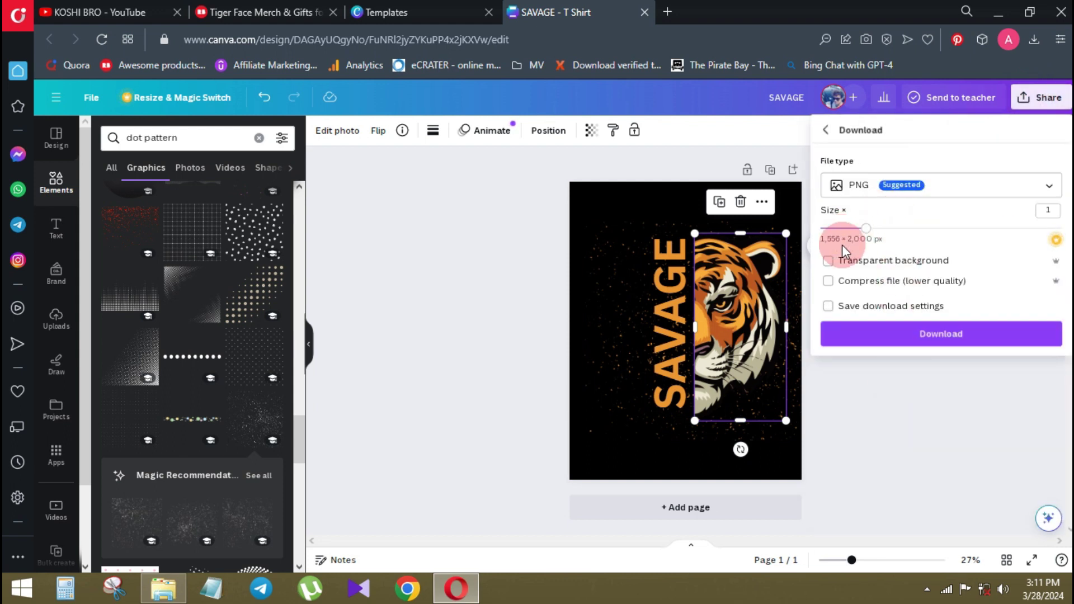
click(837, 188)
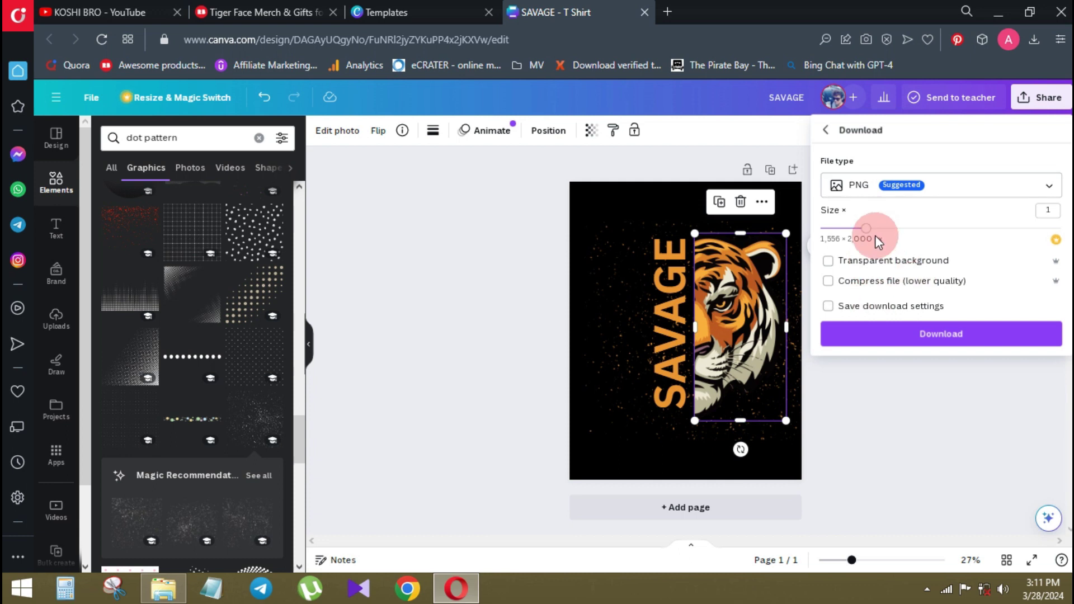
click(828, 306)
click(828, 281)
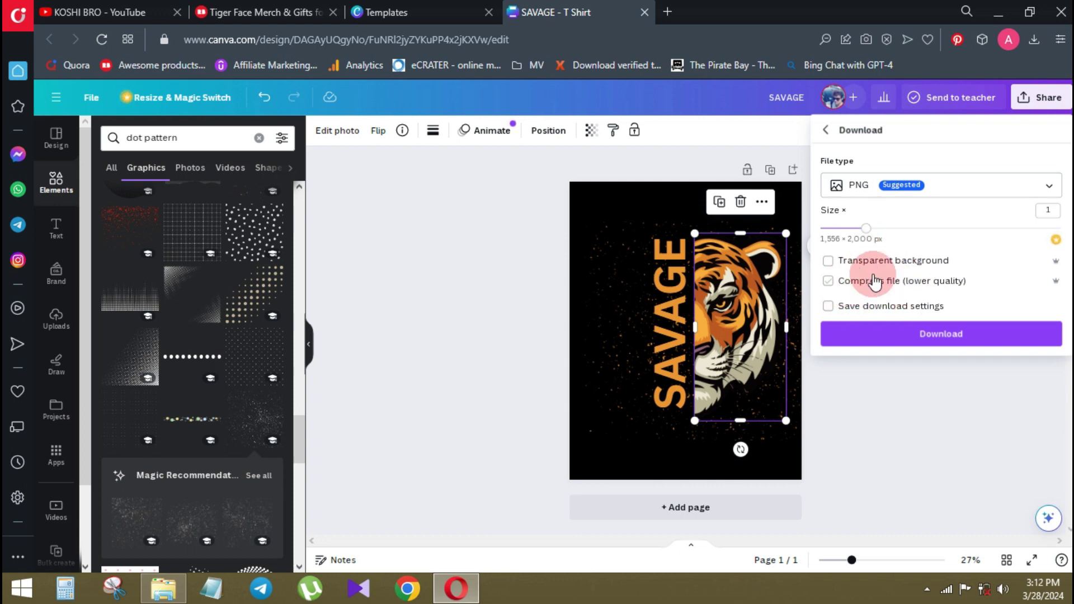
click(832, 262)
click(969, 339)
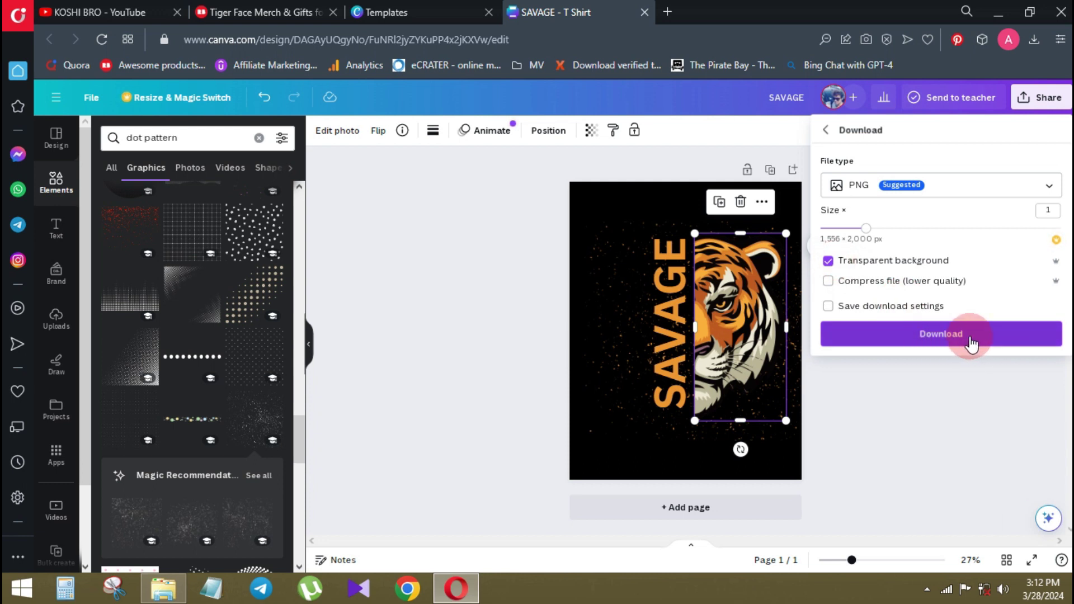
click(833, 265)
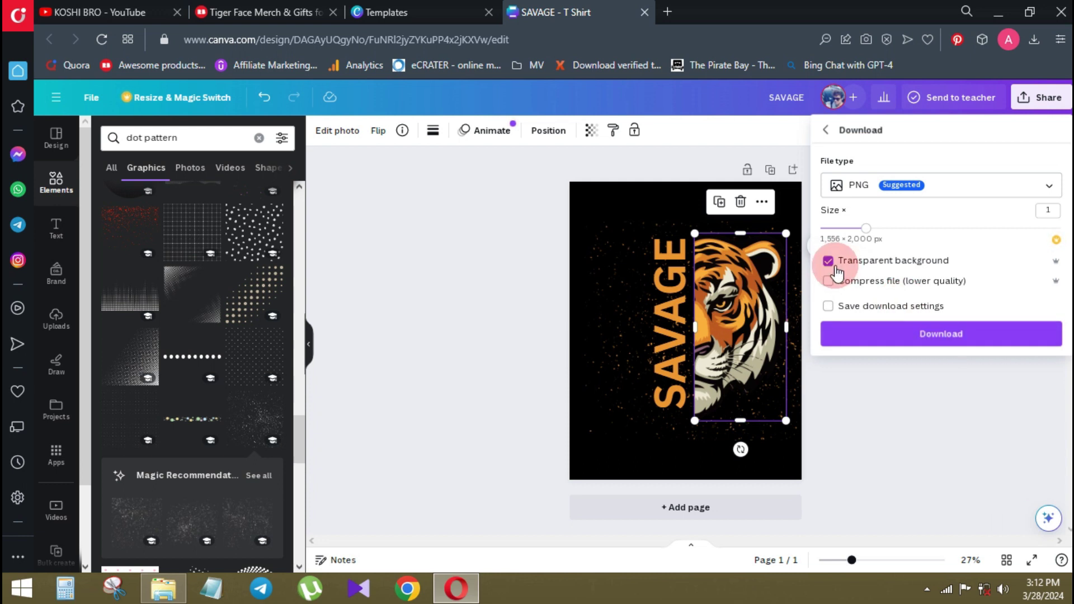
click(871, 336)
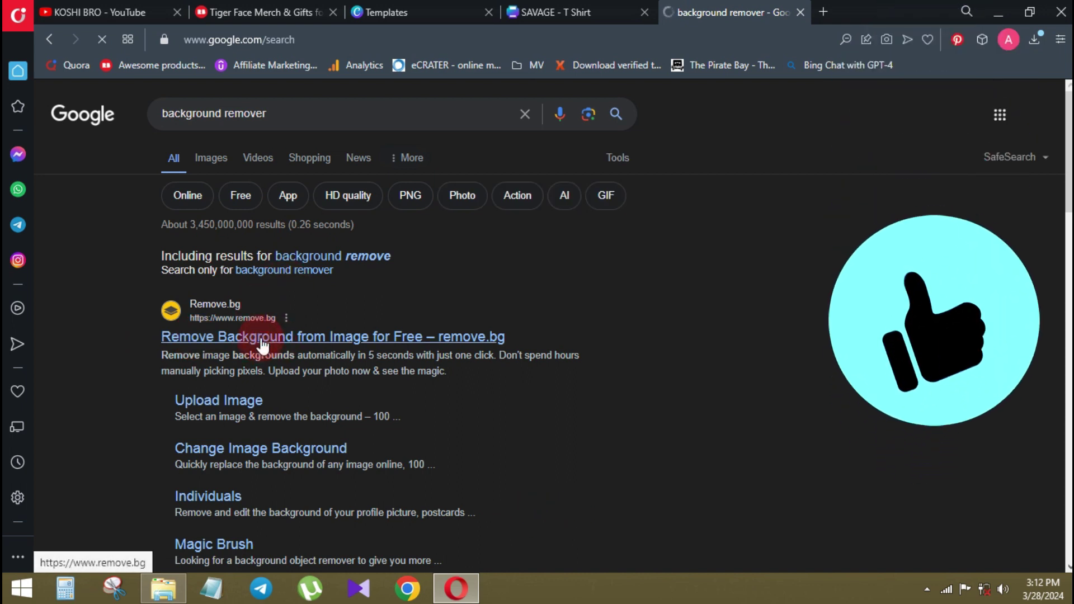
Switch to remove.bg, remove the background from the downloaded design image and download the 441 × 566 px result
click(260, 337)
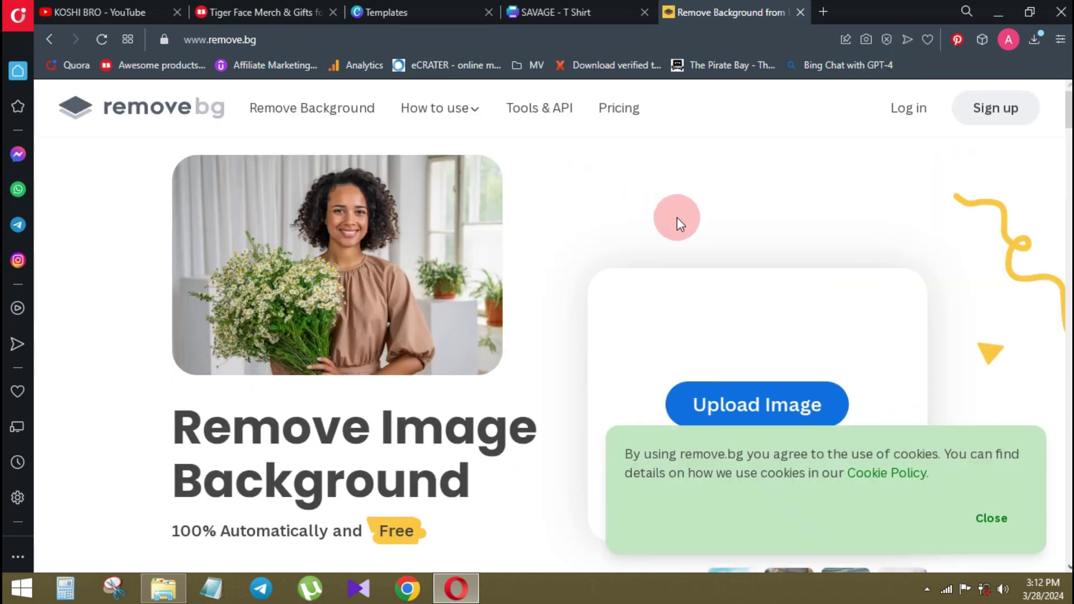
click(760, 403)
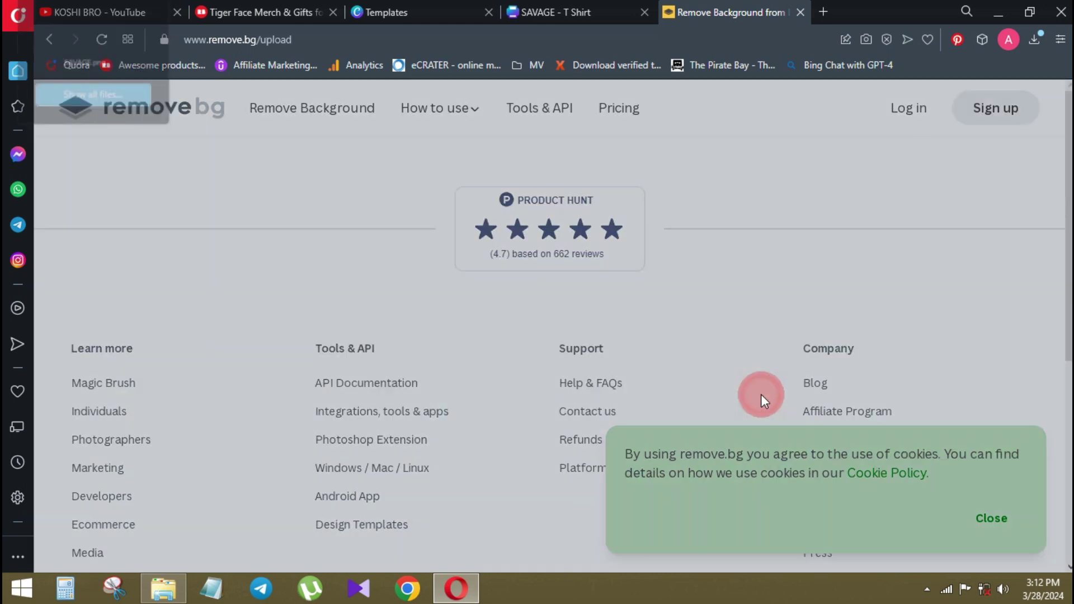
click(119, 48)
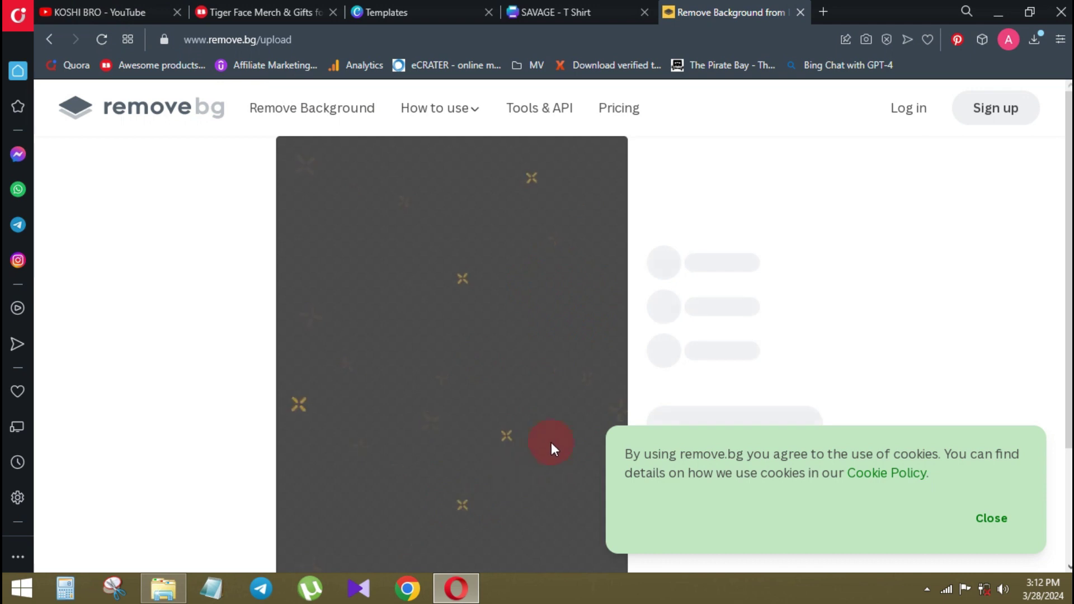
click(987, 520)
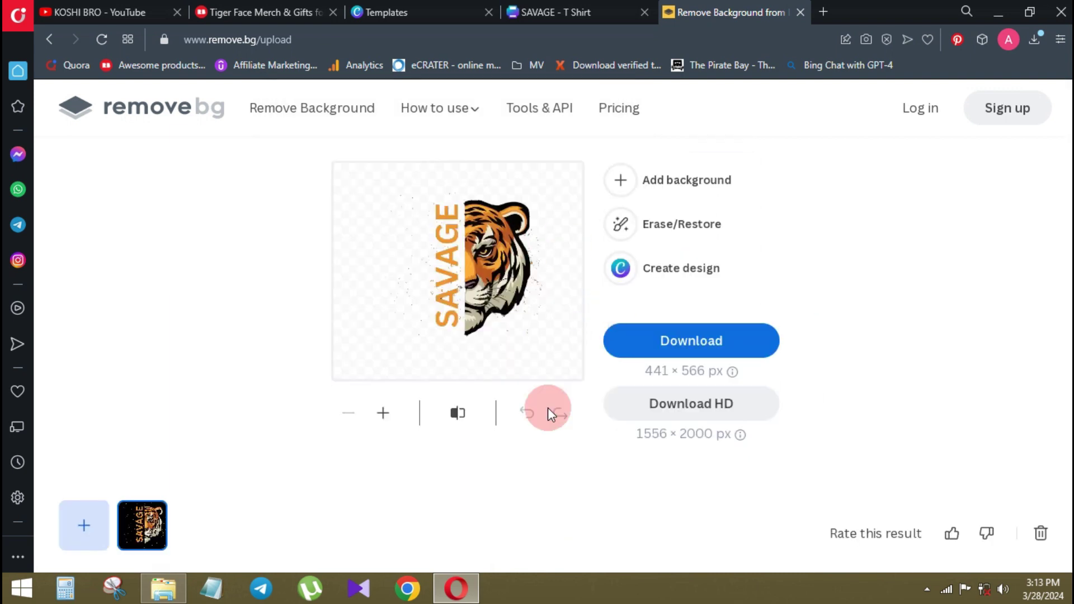
click(682, 343)
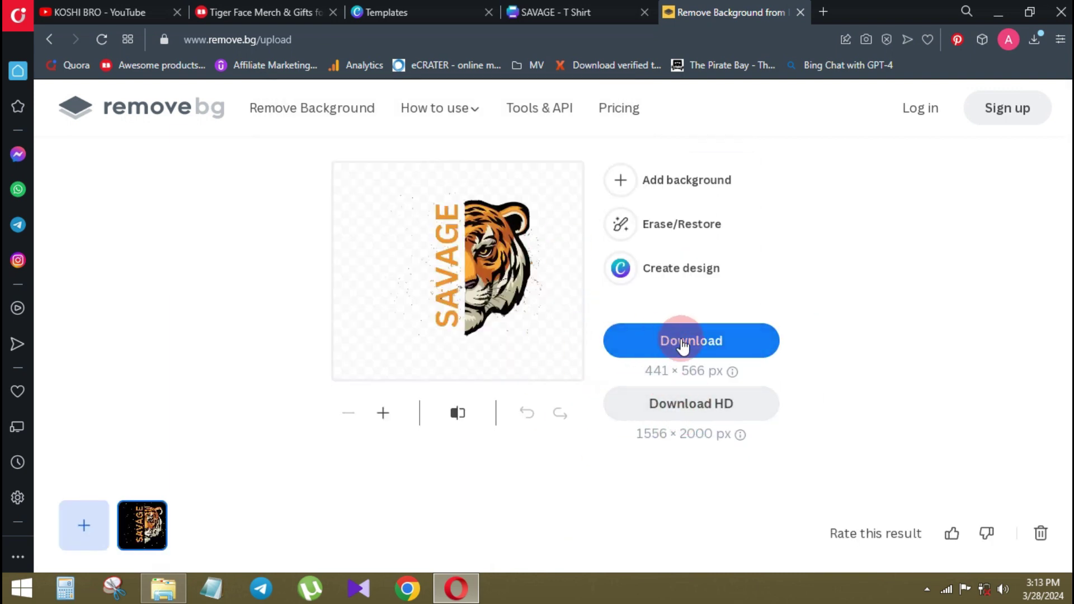